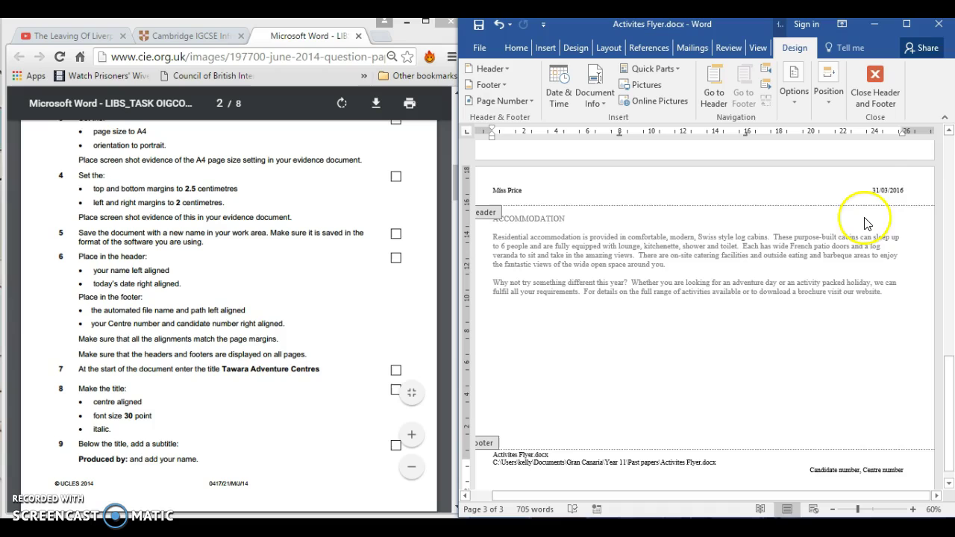
Close the header and footer to return to the flyer body text.
left_click(899, 73)
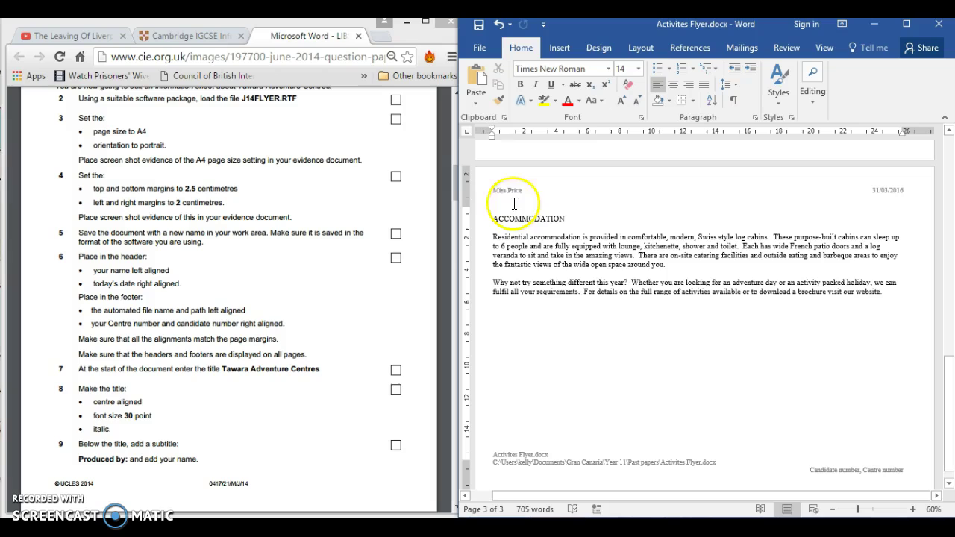
Check the left and right margin markers on the ruler, then scroll up to page 1.
left_click(492, 130)
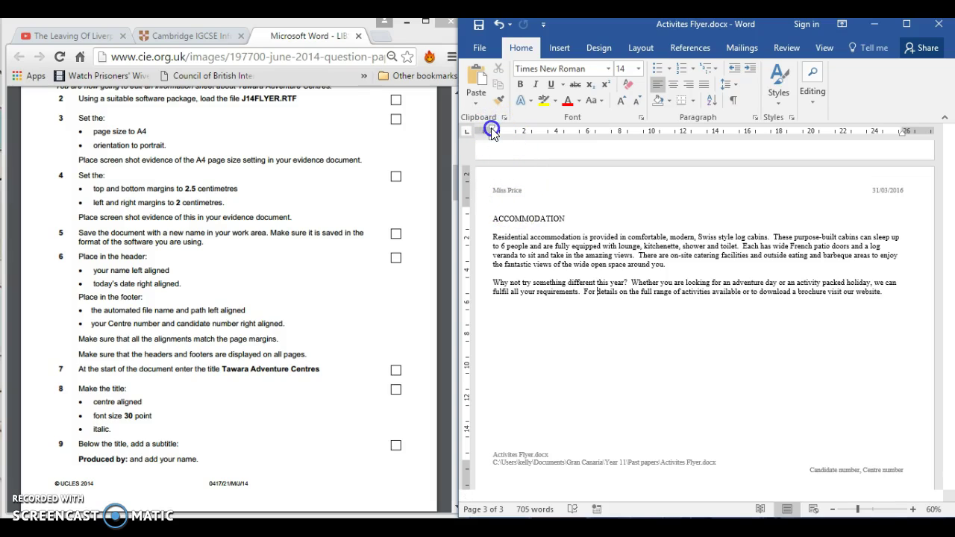
left_click(905, 133)
left_click(905, 132)
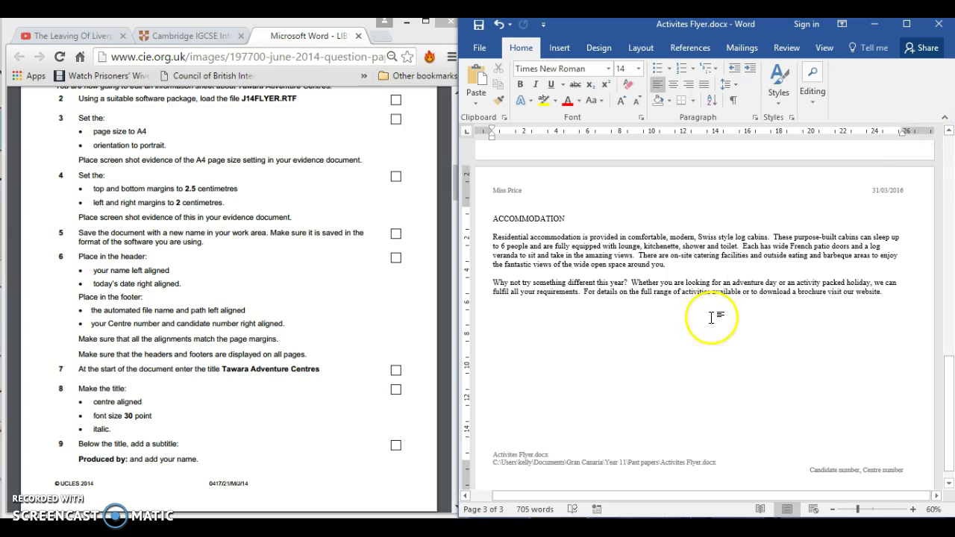
left_click_drag(950, 390, 947, 132)
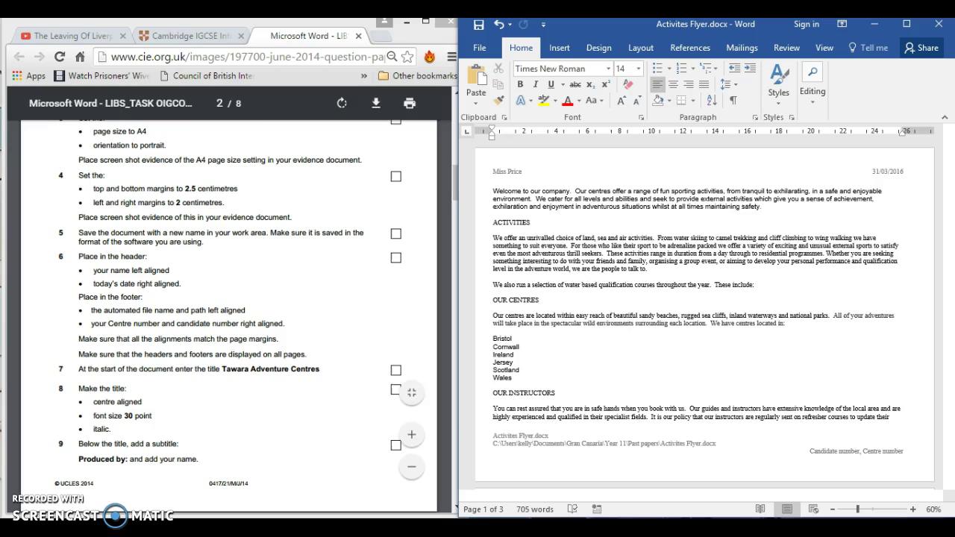
Open a new first line above 'Welcome' for the 'Tawara Adventure Centre' title.
left_click(491, 191)
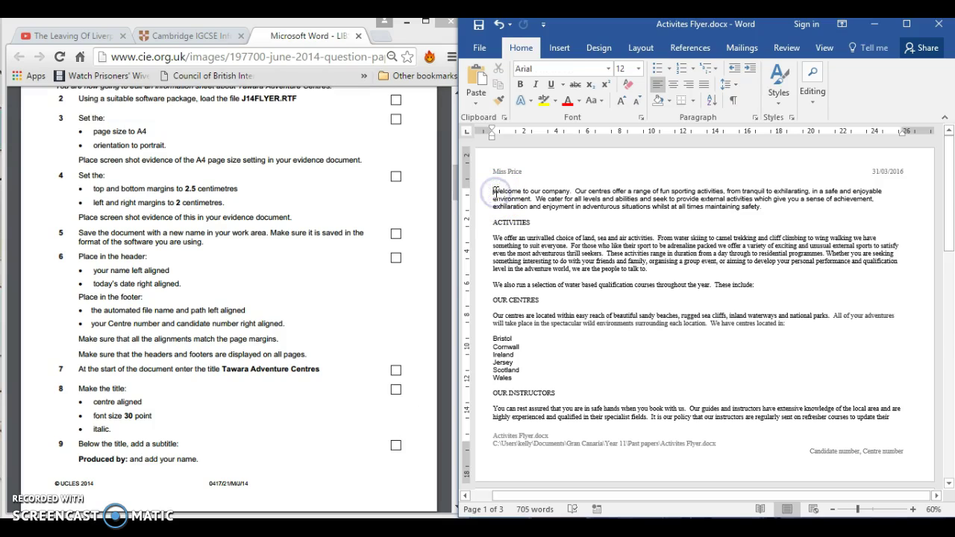
key("Return")
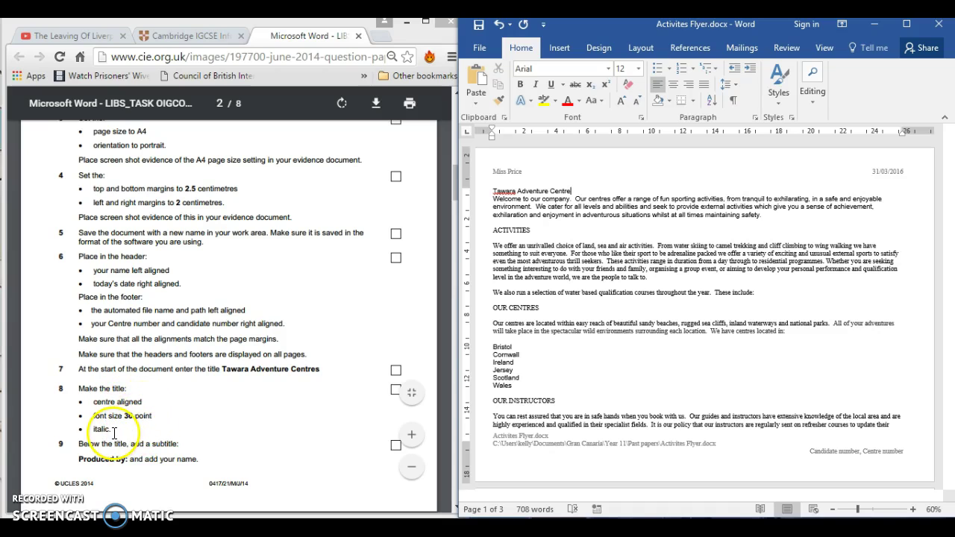
Format the 'Tawara Adventure Centre' title as centred, 30 pt and italic.
triple_click(515, 191)
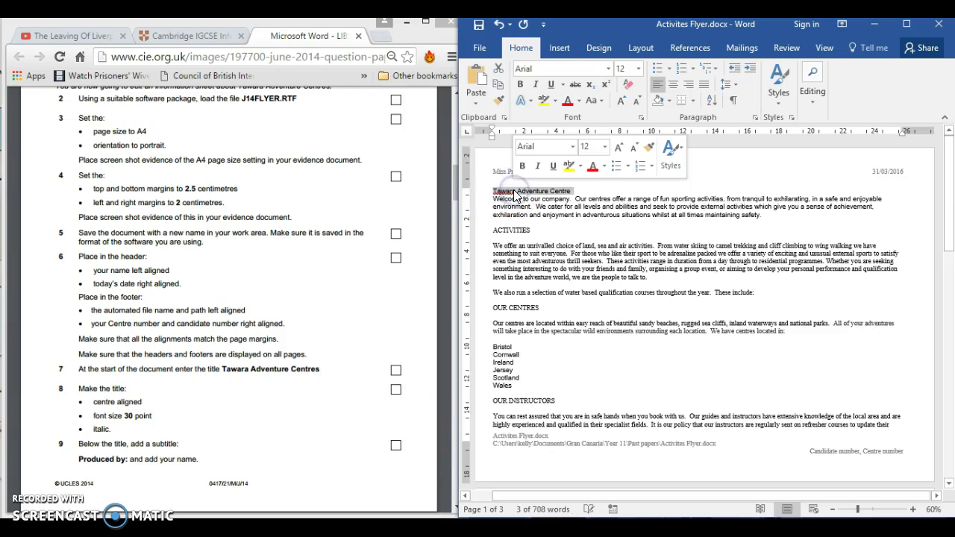
left_click(676, 88)
left_click(623, 69)
type("3")
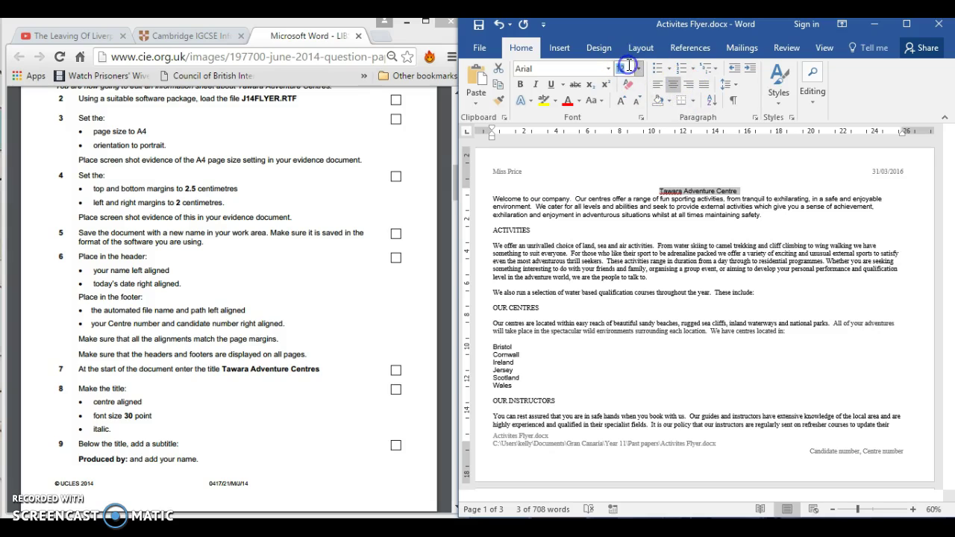
type("0")
key("Return")
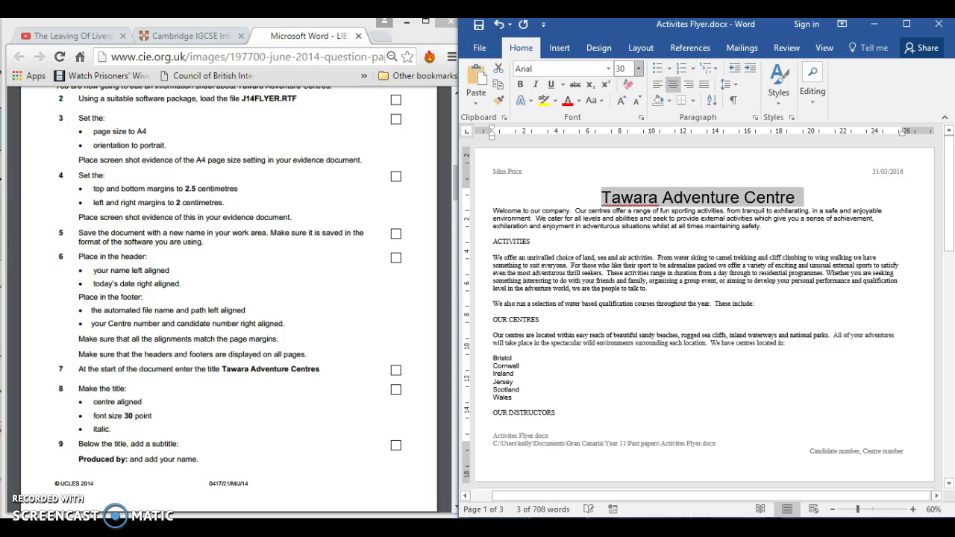
left_click(534, 85)
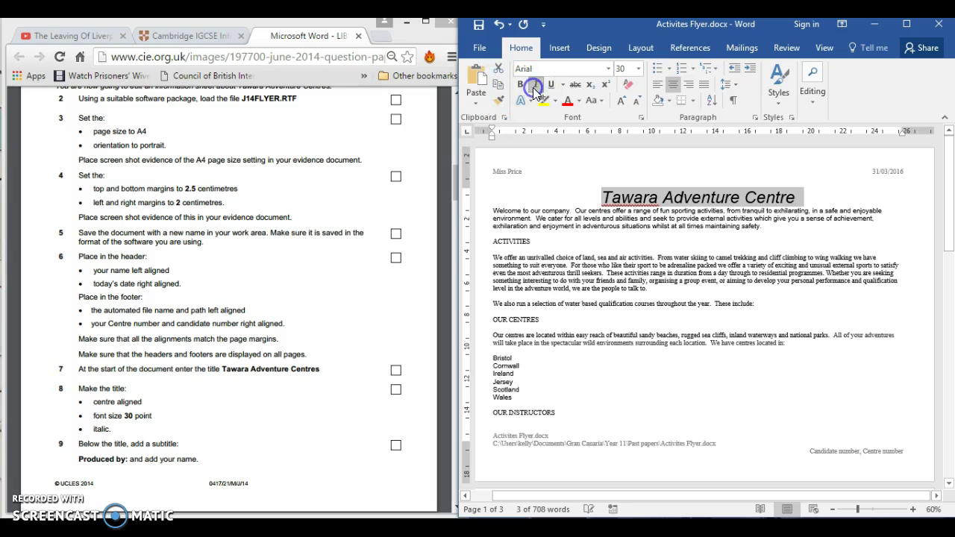
left_click(571, 257)
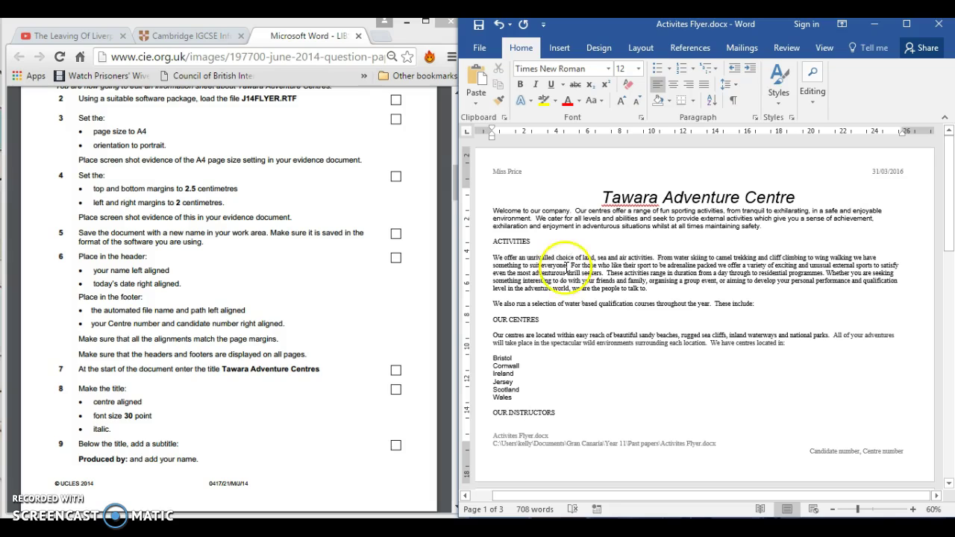
Add a line below the title reading 'Produced by:' followed by the author's name.
mouse_move(157, 437)
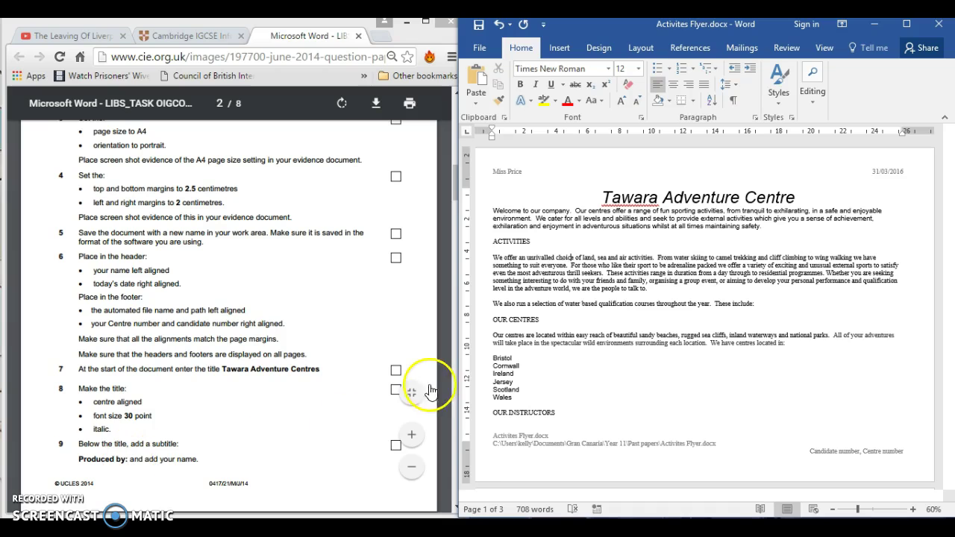
left_click(806, 203)
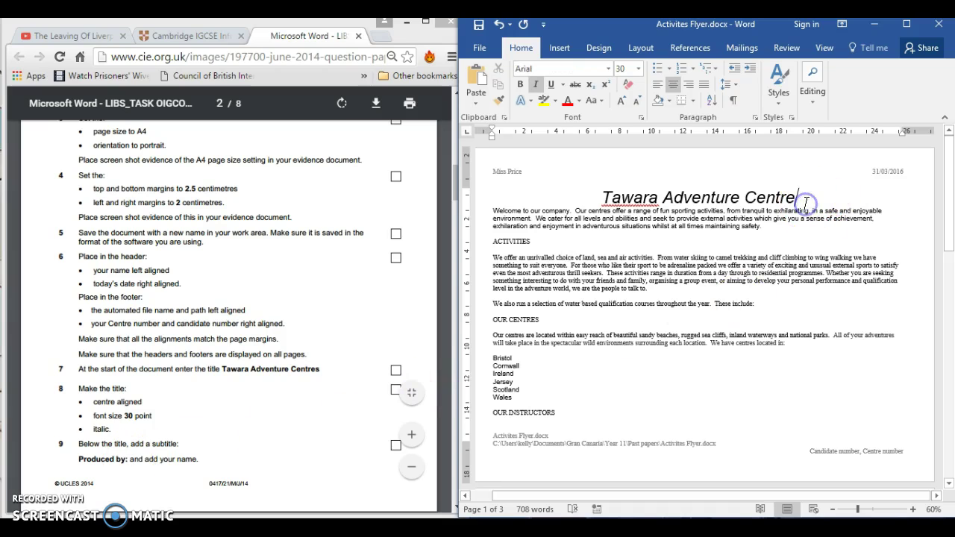
key("Return")
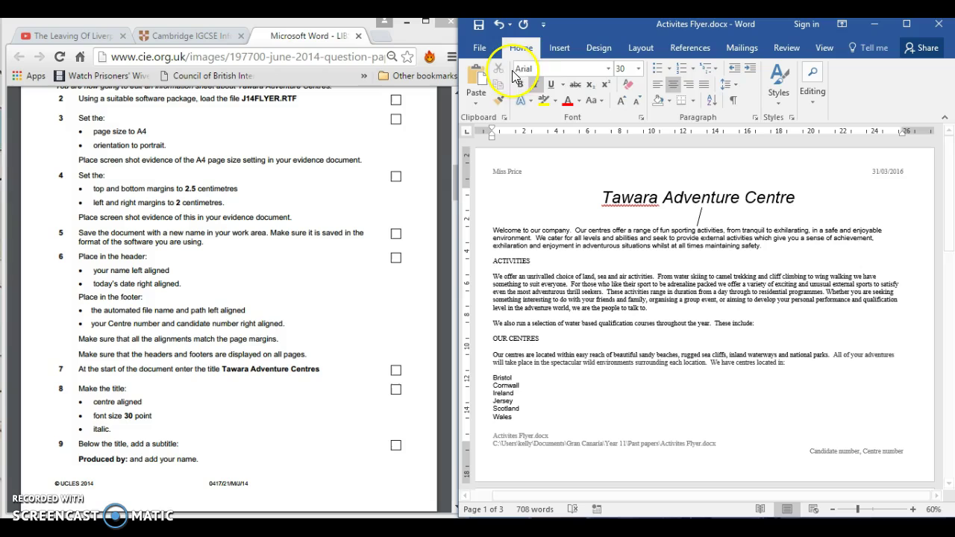
type("P")
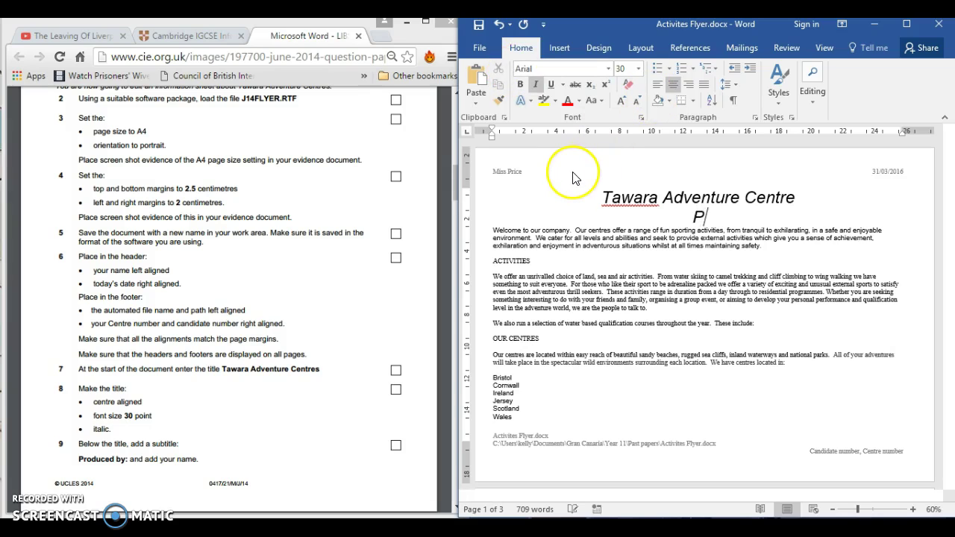
type("rod")
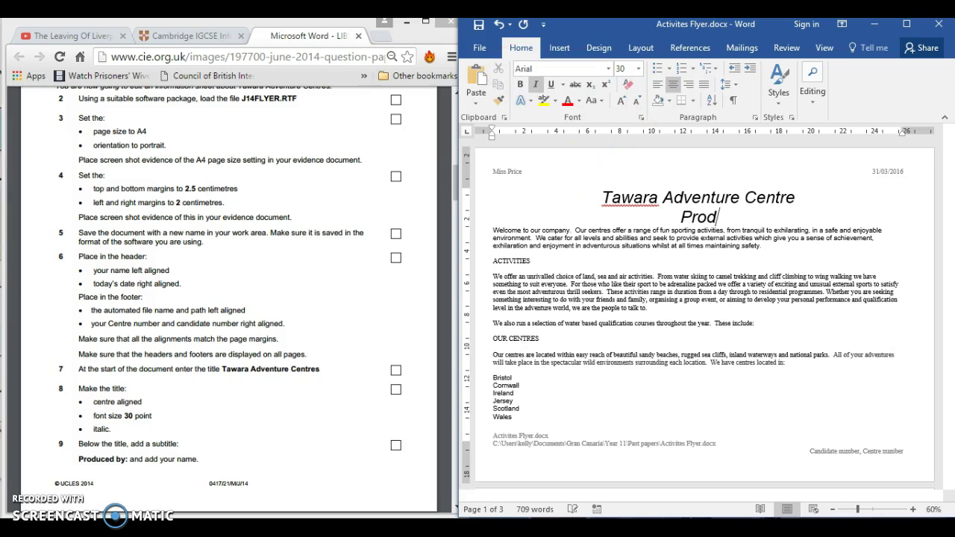
type("uced by")
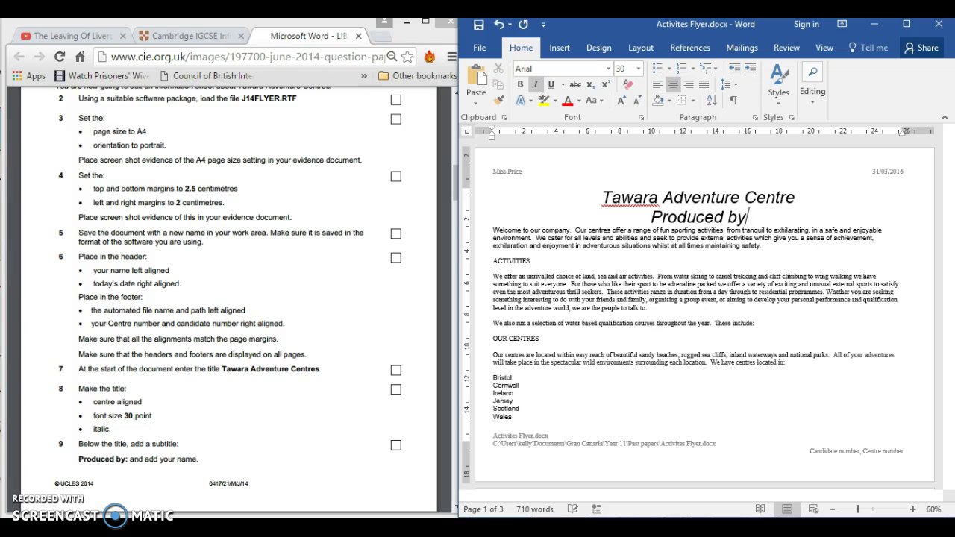
type(":")
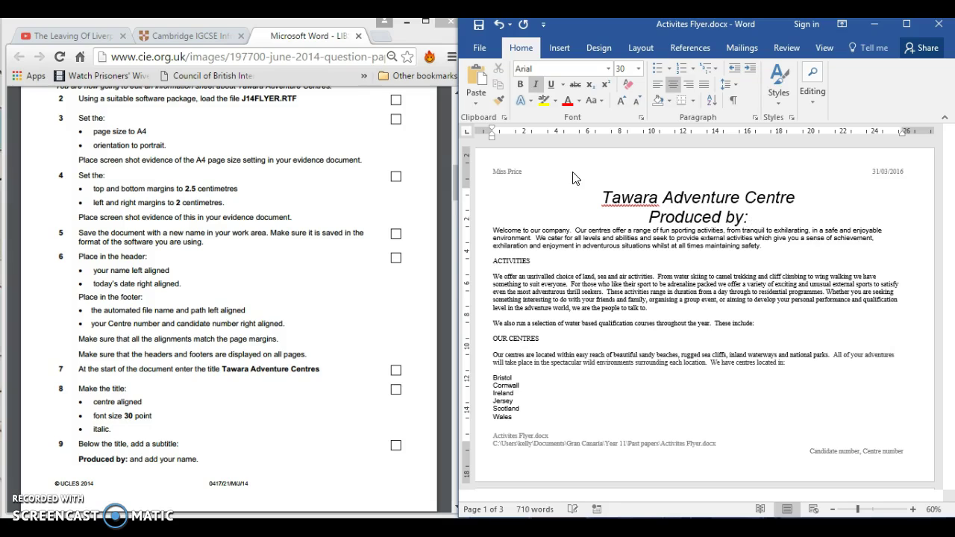
type(" Miss Pr")
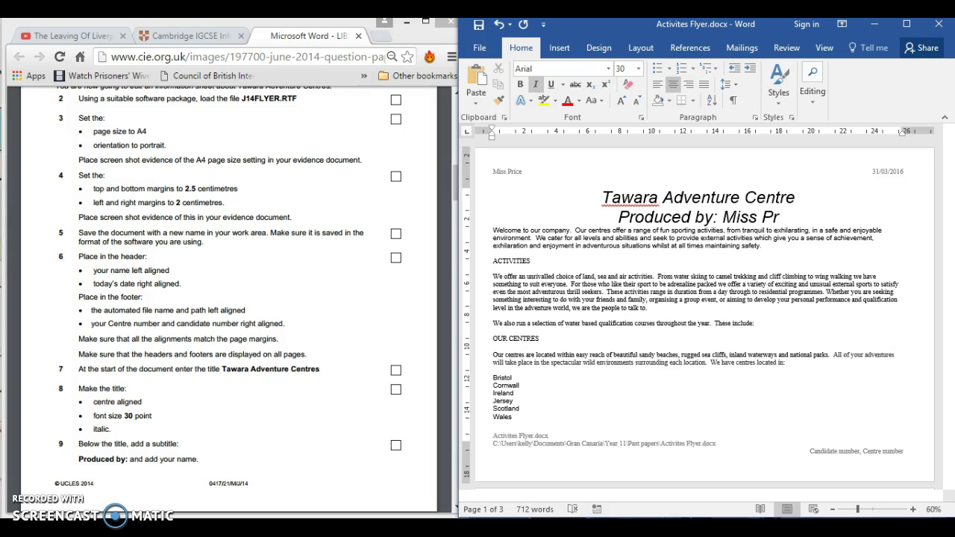
type("ice")
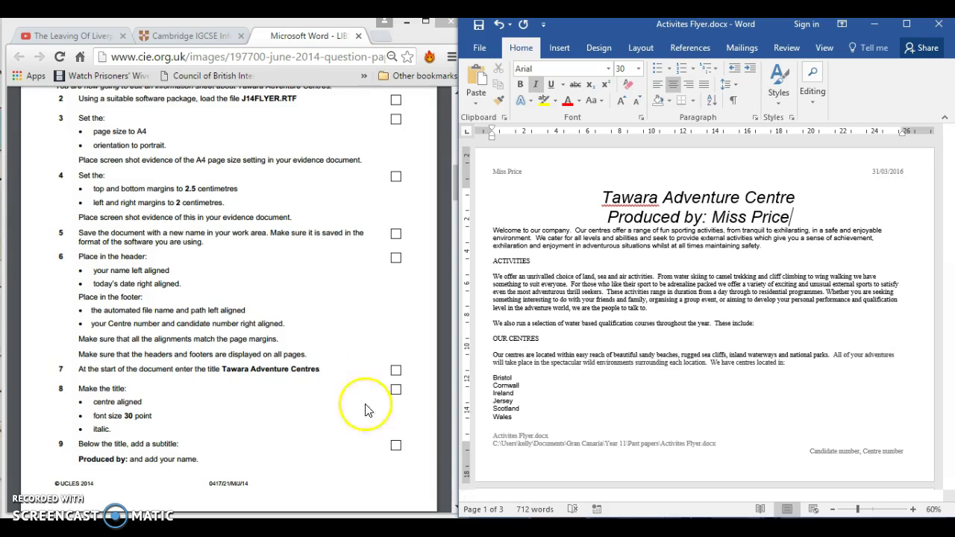
Make the 'Produced by:' subtitle left-aligned, 18 pt, bold, underlined and not italic.
left_click(425, 505)
left_click(458, 508)
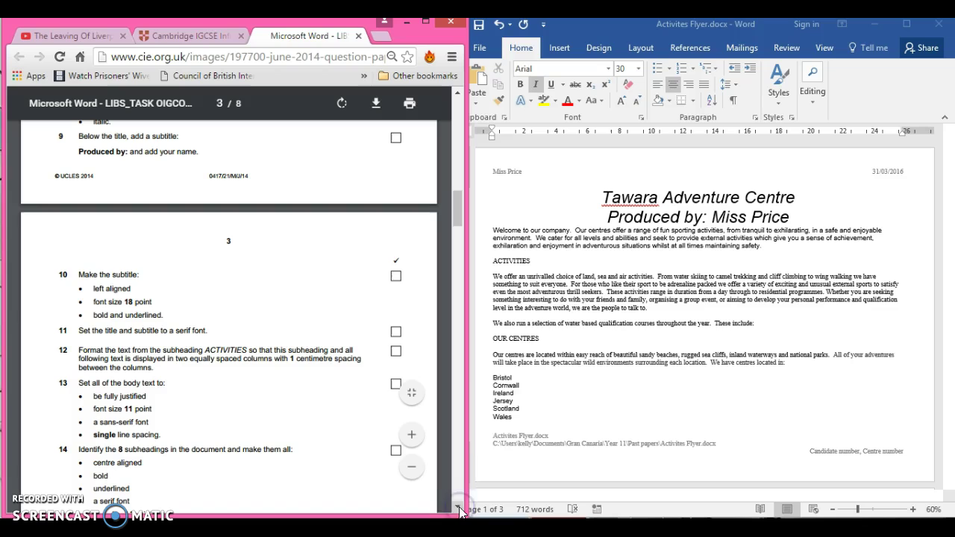
left_click(638, 224)
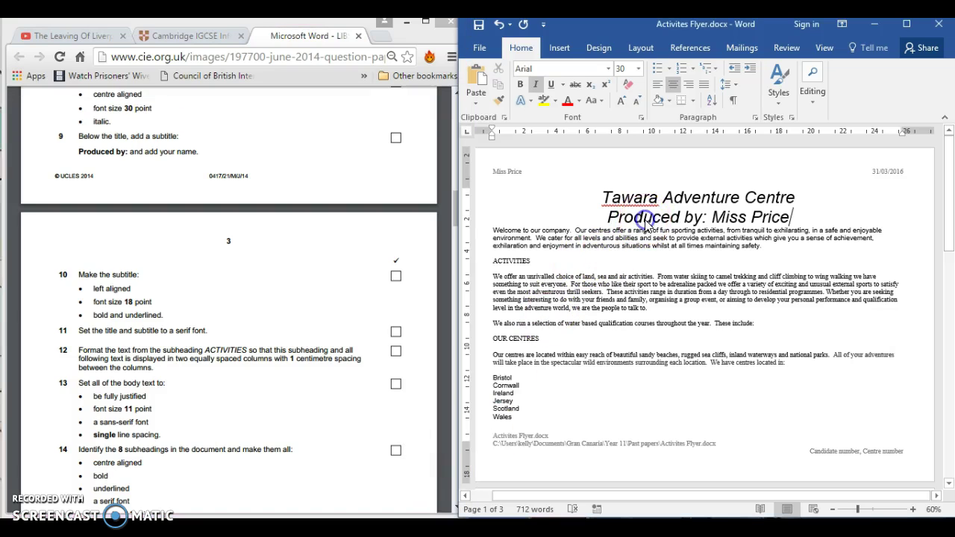
triple_click(638, 217)
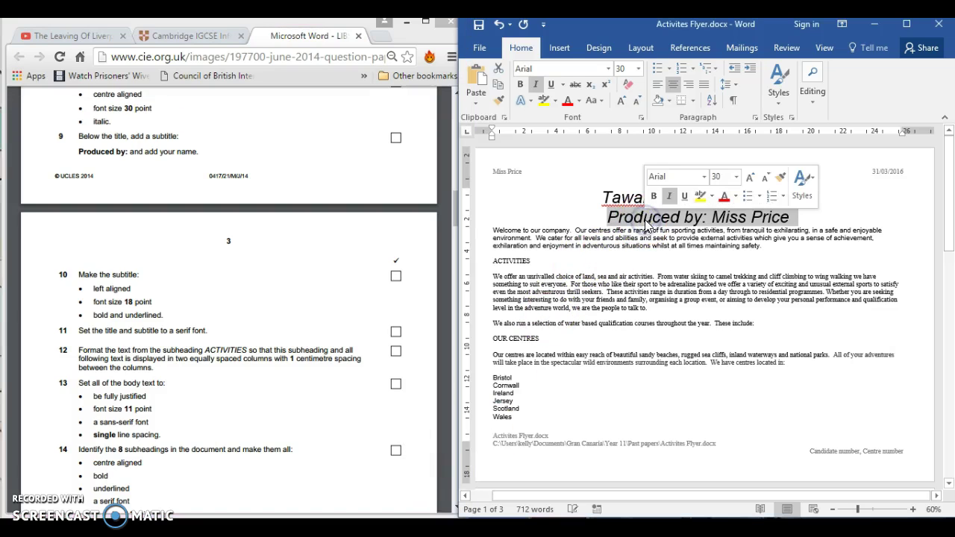
left_click(657, 84)
left_click(623, 68)
type("18")
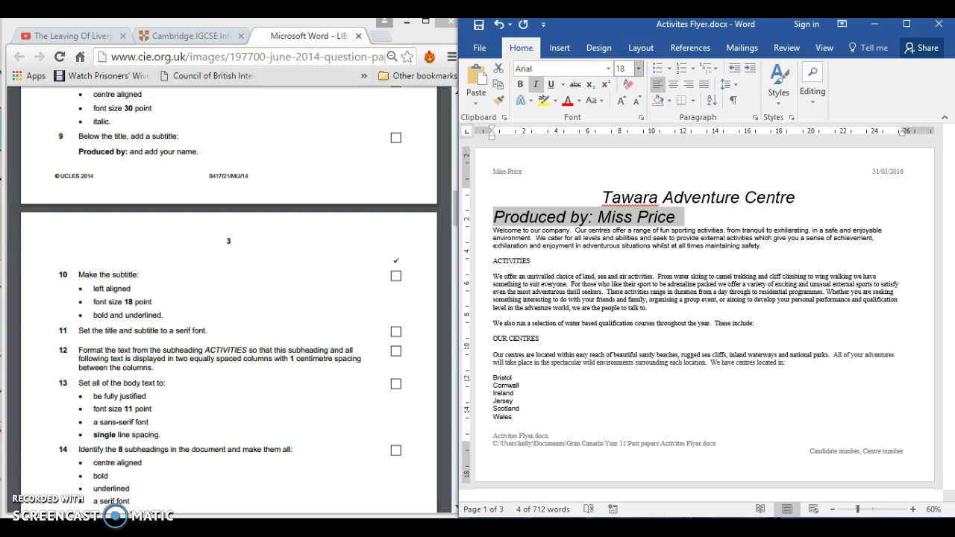
key("Return")
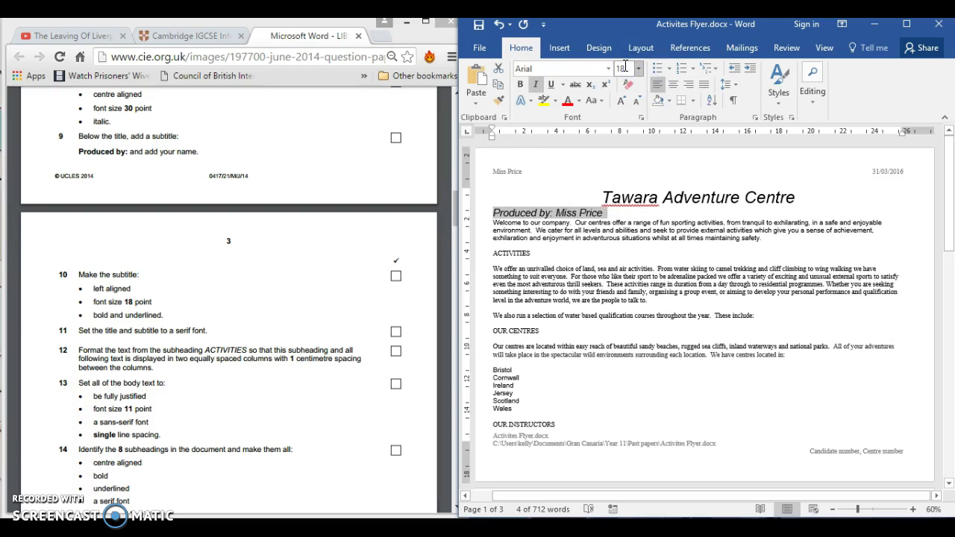
left_click(521, 85)
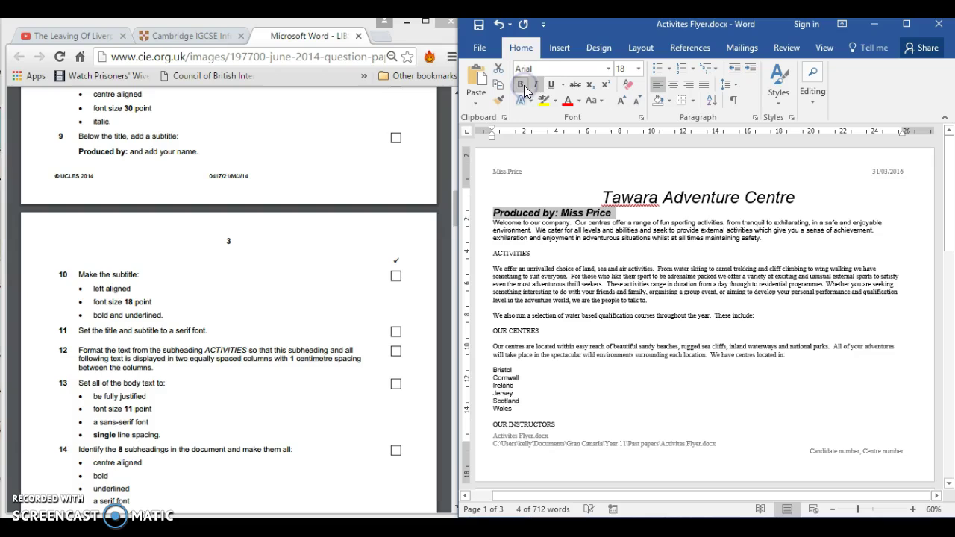
left_click(537, 85)
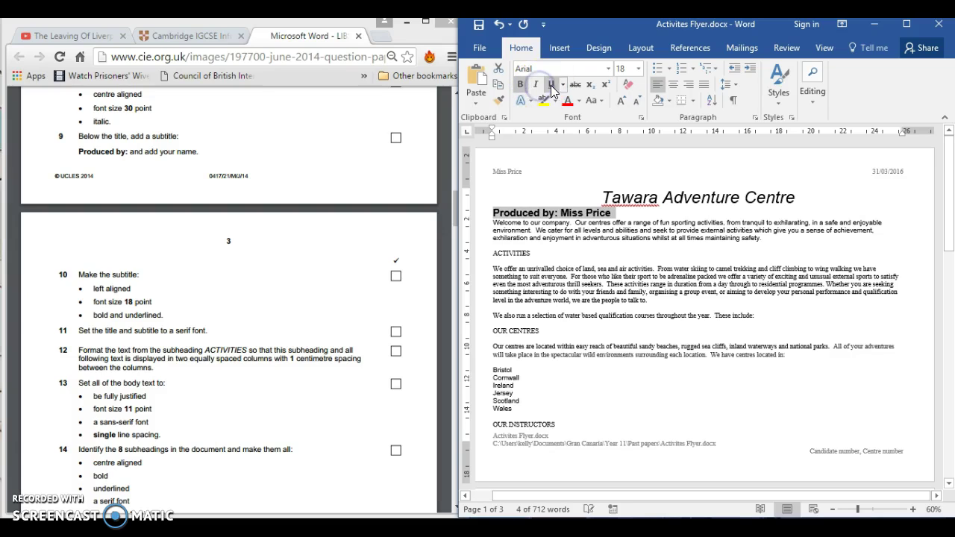
left_click(551, 85)
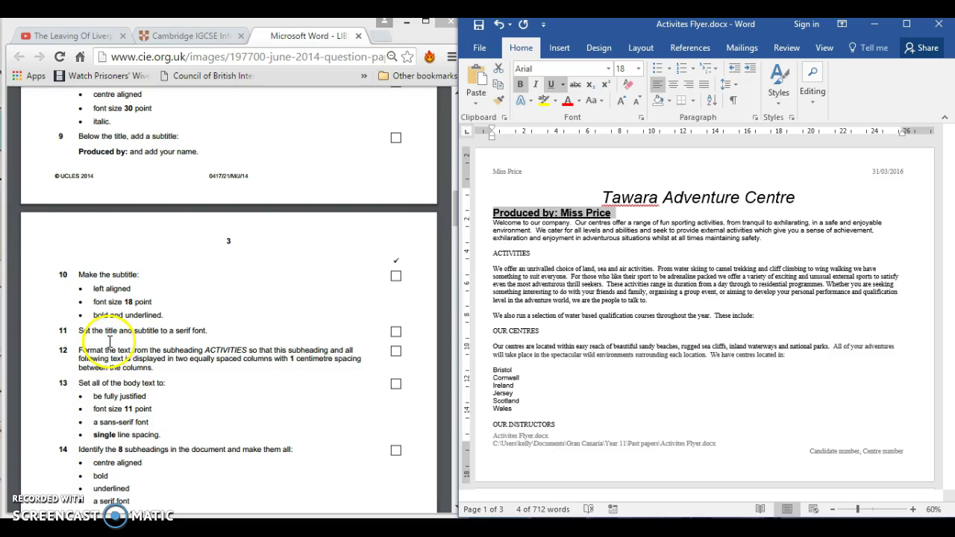
Change the title and subtitle font to Times New Roman.
left_click(373, 324)
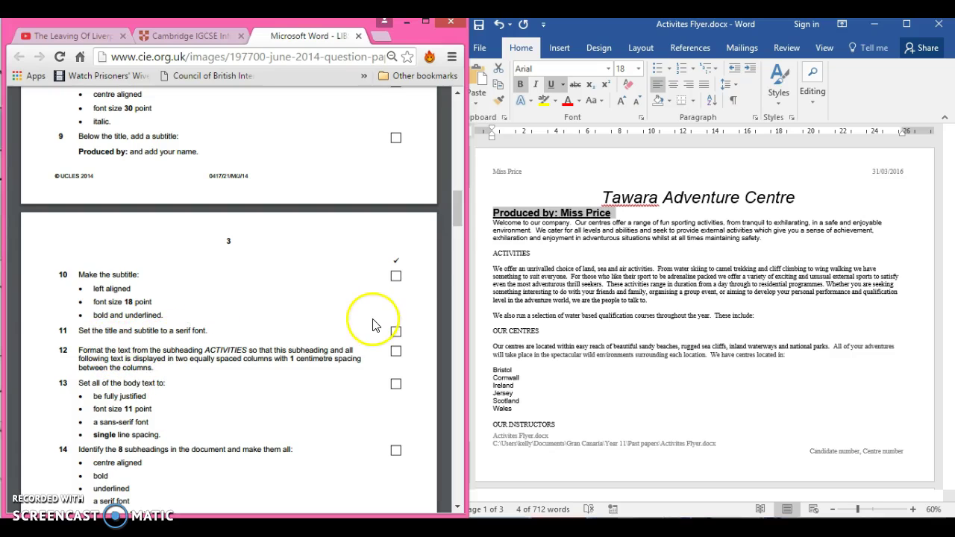
left_click(518, 254)
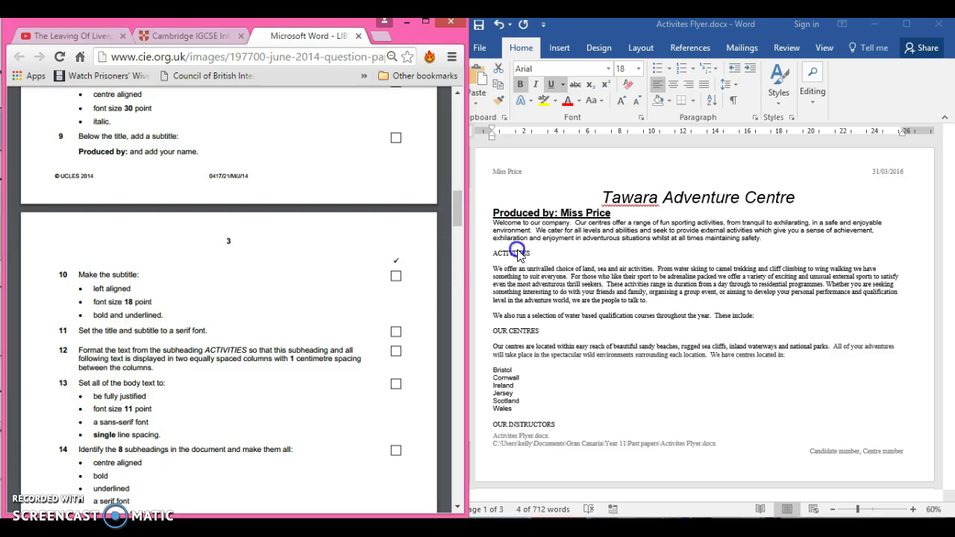
left_click(606, 195)
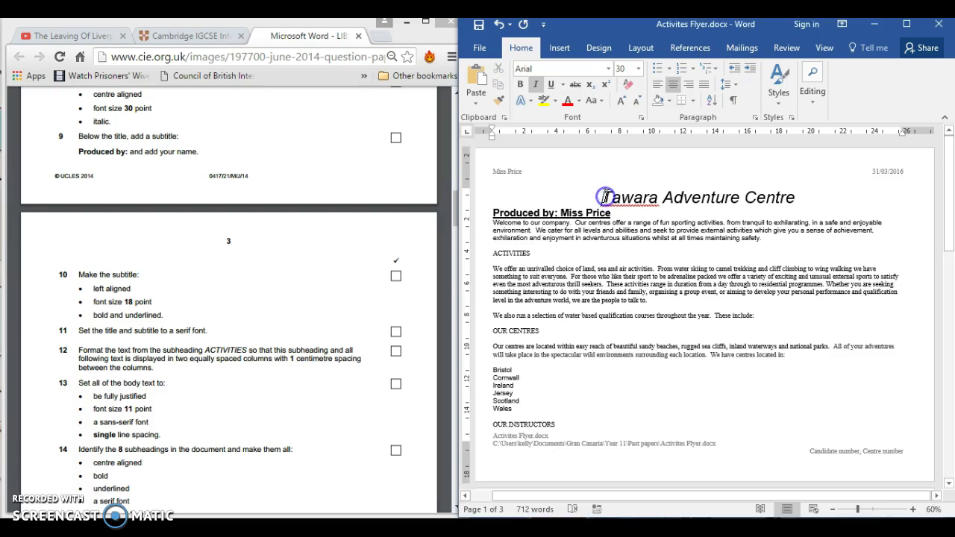
left_click(612, 212, "shift")
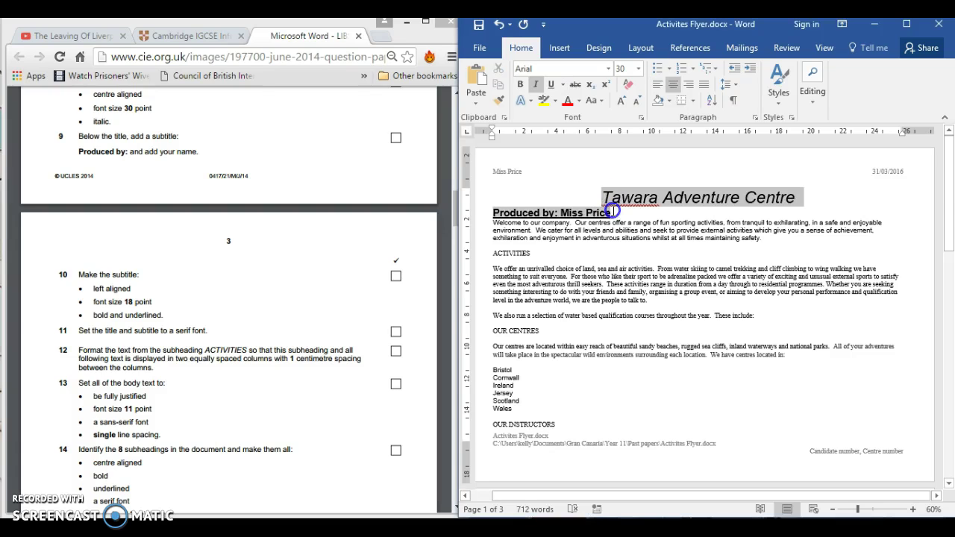
left_click(611, 70)
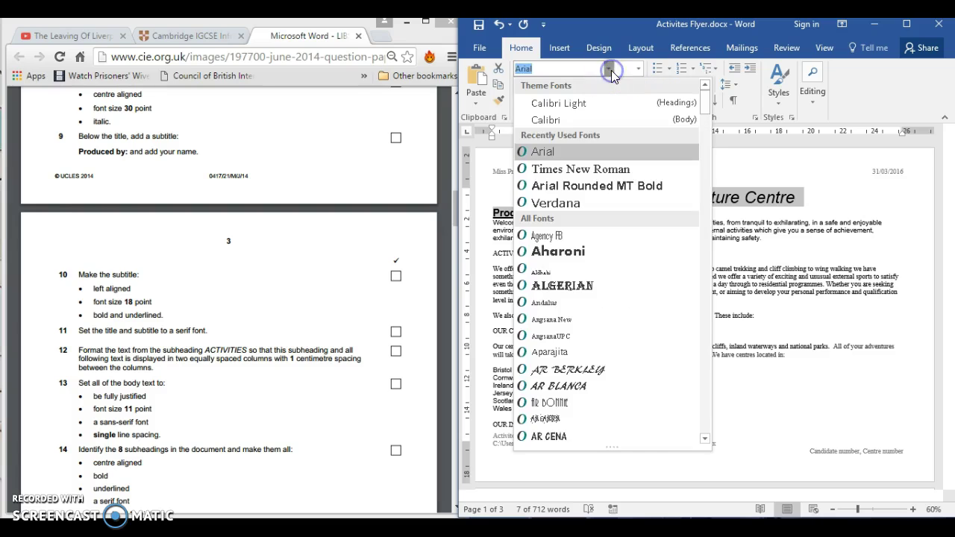
left_click(601, 171)
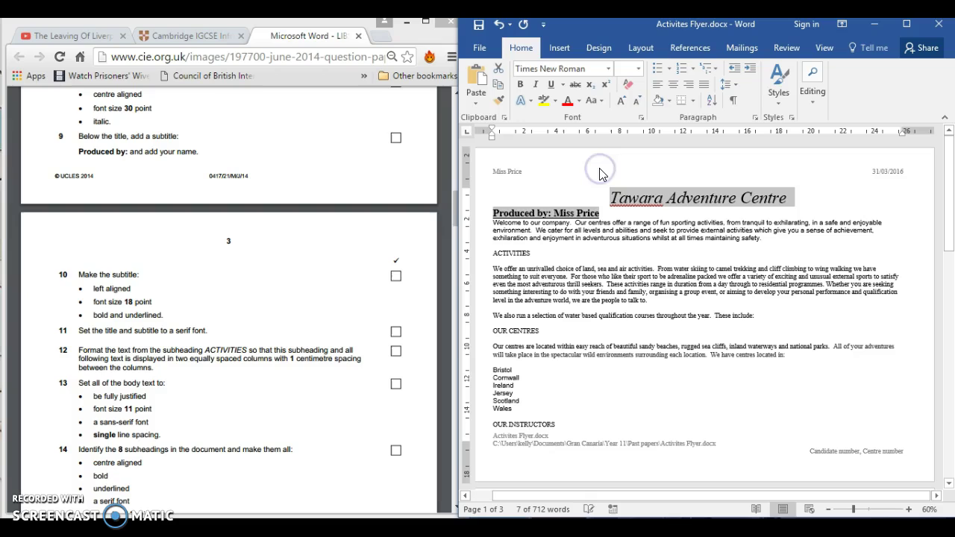
left_click(631, 312)
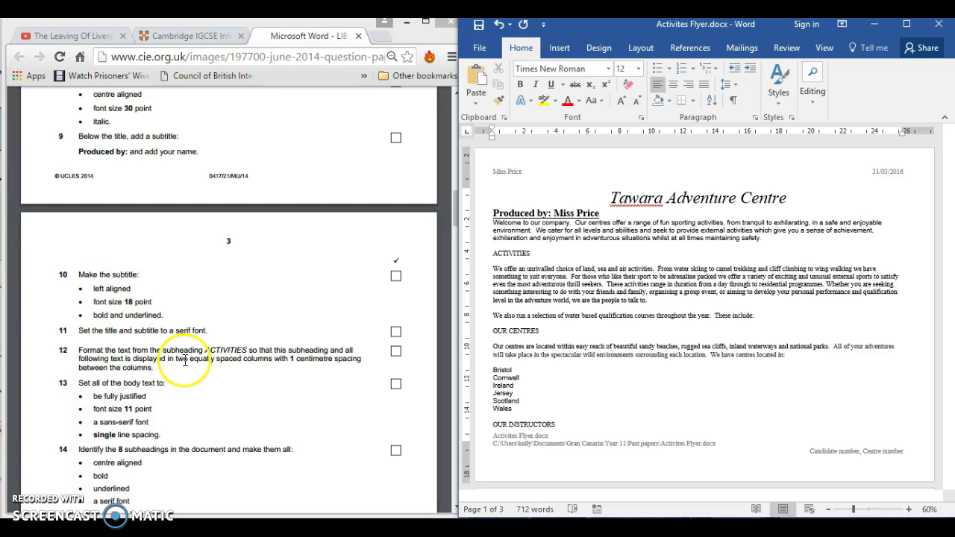
Select the body text from below ACTIVITIES through 'website.' on page 2.
double_click(509, 252)
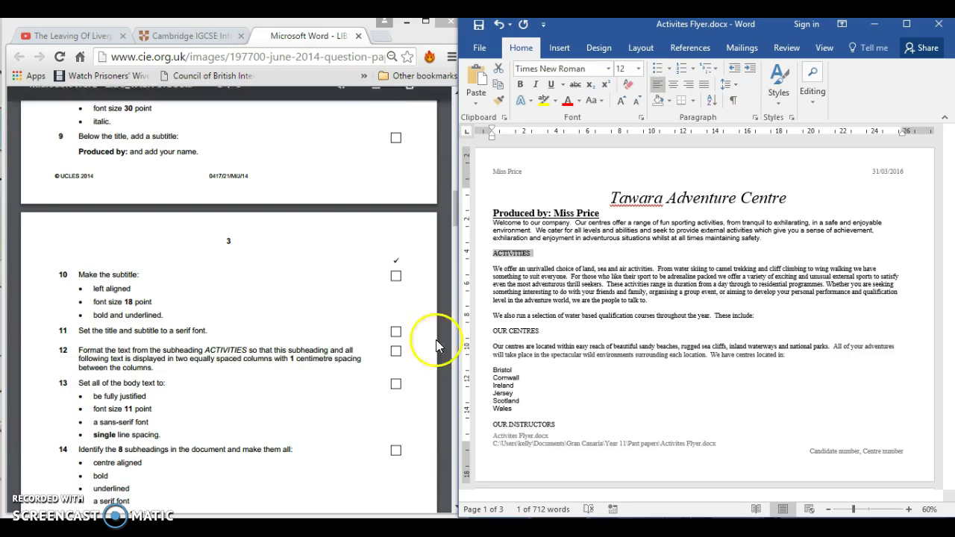
left_click(495, 269)
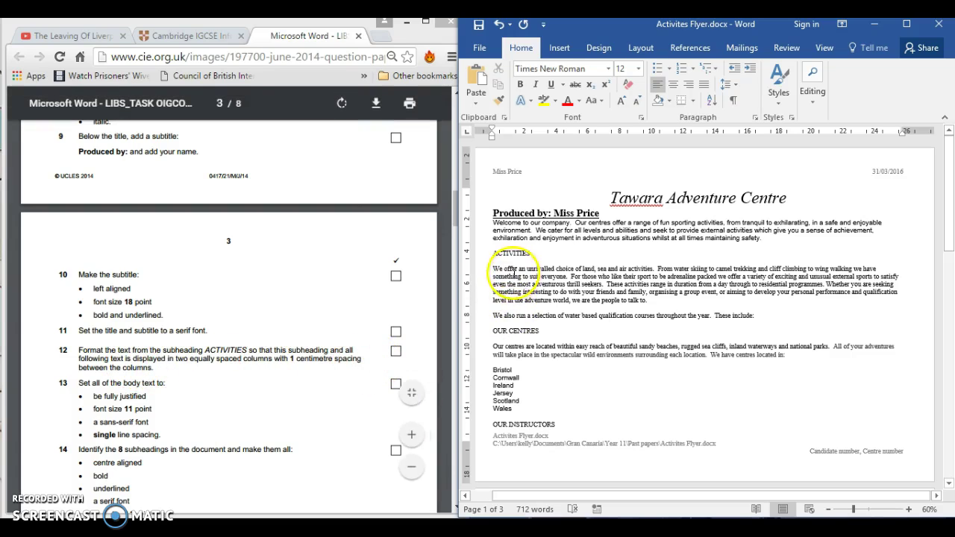
left_click_drag(493, 268, 762, 289)
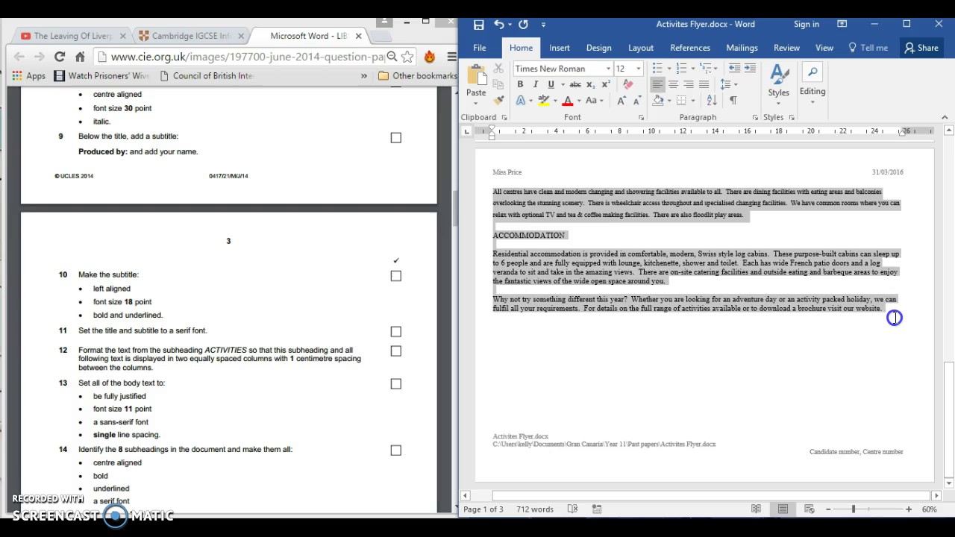
left_click(900, 317)
left_click_drag(900, 315, 495, 271)
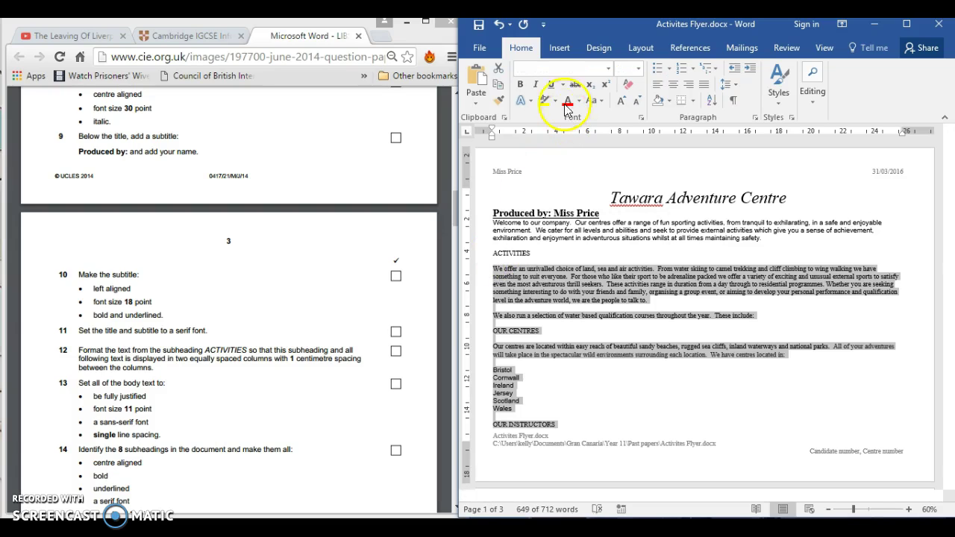
Lay the selected text out in two columns with 1 cm spacing.
left_click(650, 51)
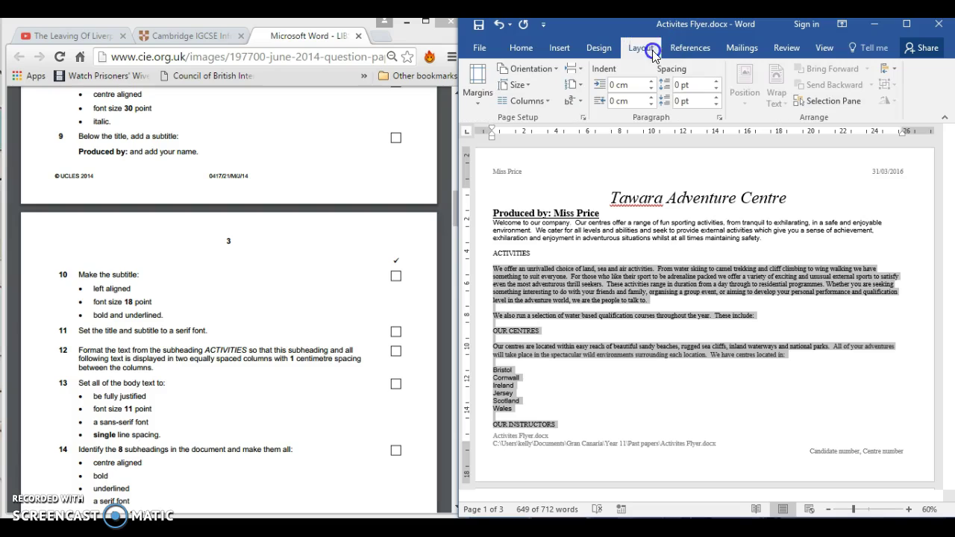
left_click(549, 100)
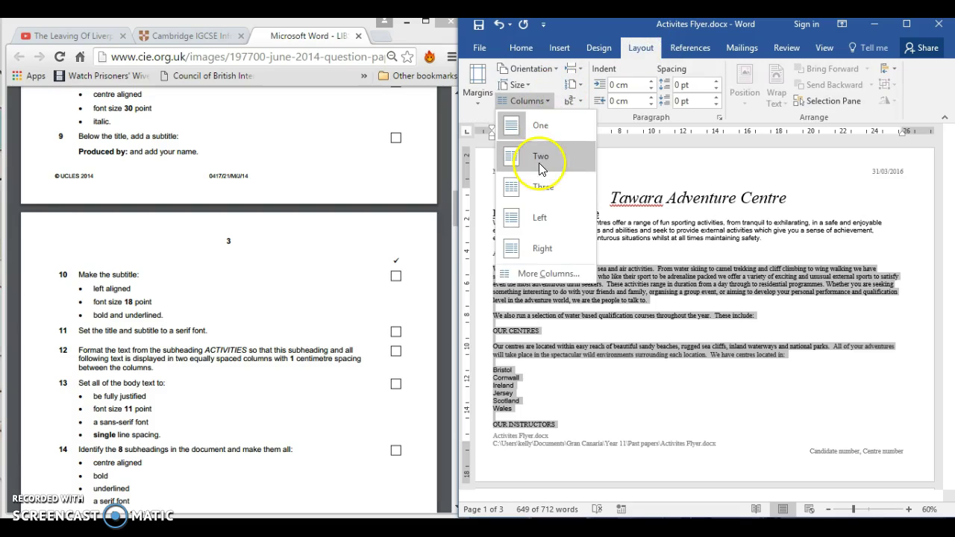
left_click(538, 159)
left_click(548, 103)
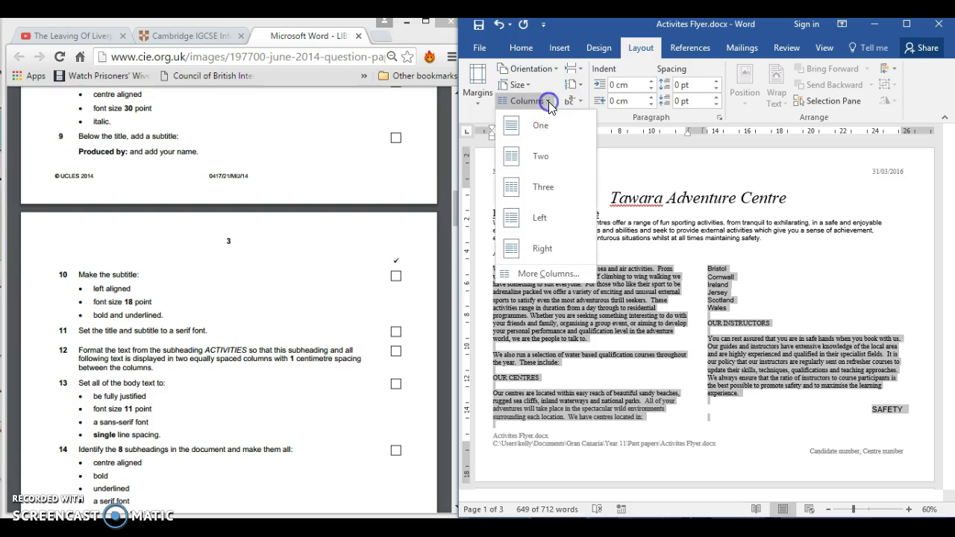
left_click(534, 275)
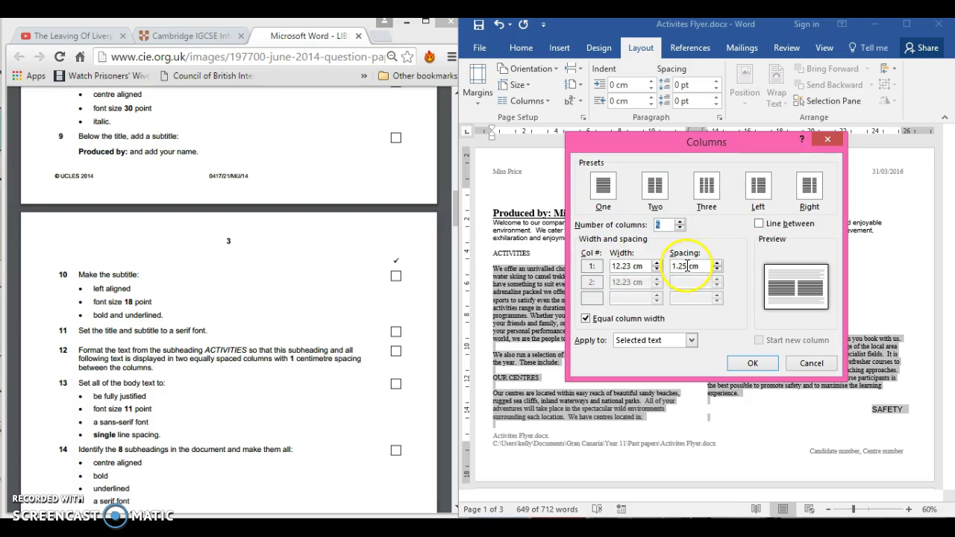
left_click_drag(687, 266, 670, 269)
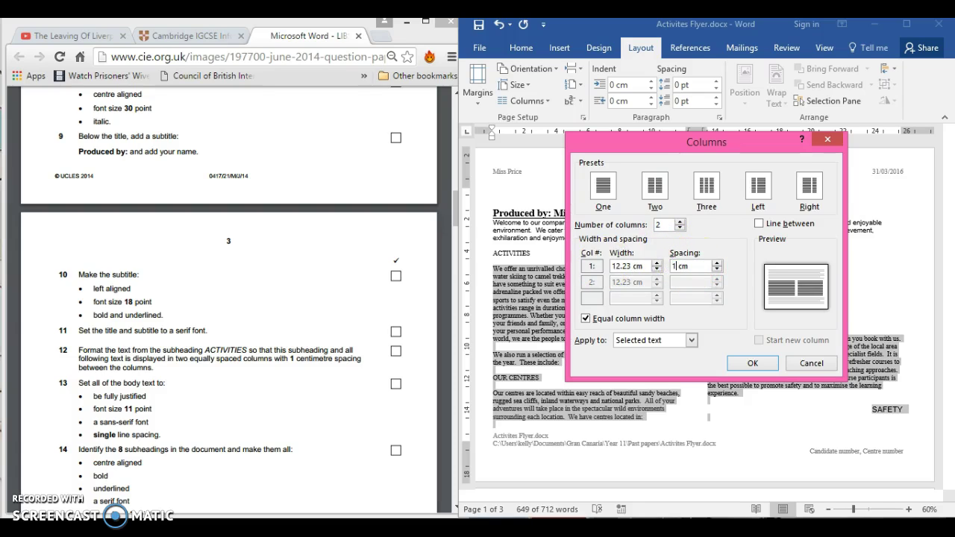
left_click(749, 363)
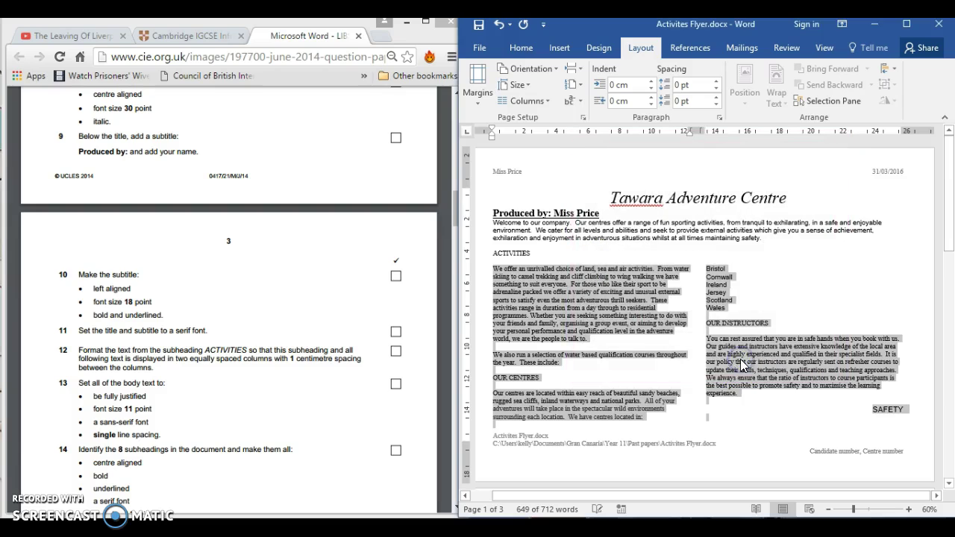
left_click(625, 342)
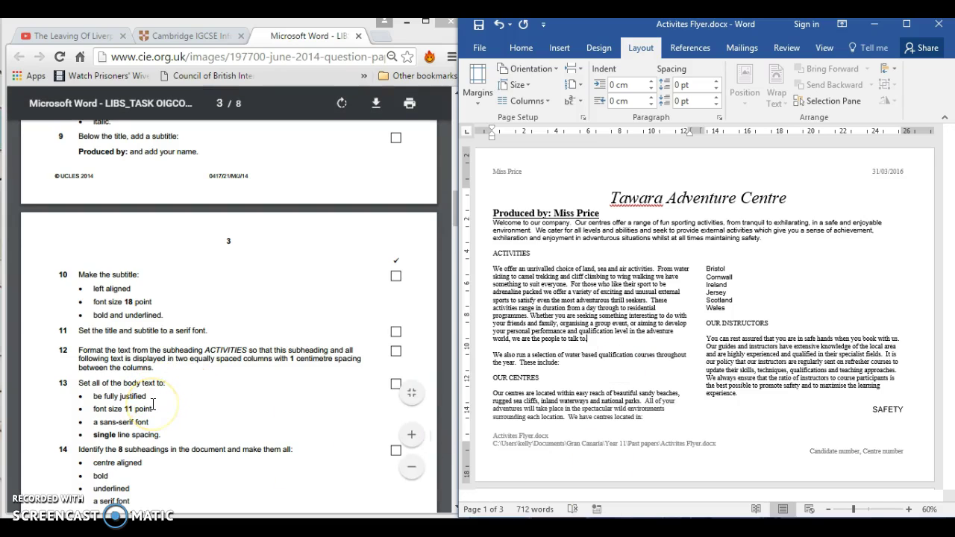
Set the selected body text to justified alignment with single line spacing.
left_click(496, 271)
left_click_drag(496, 271, 637, 235)
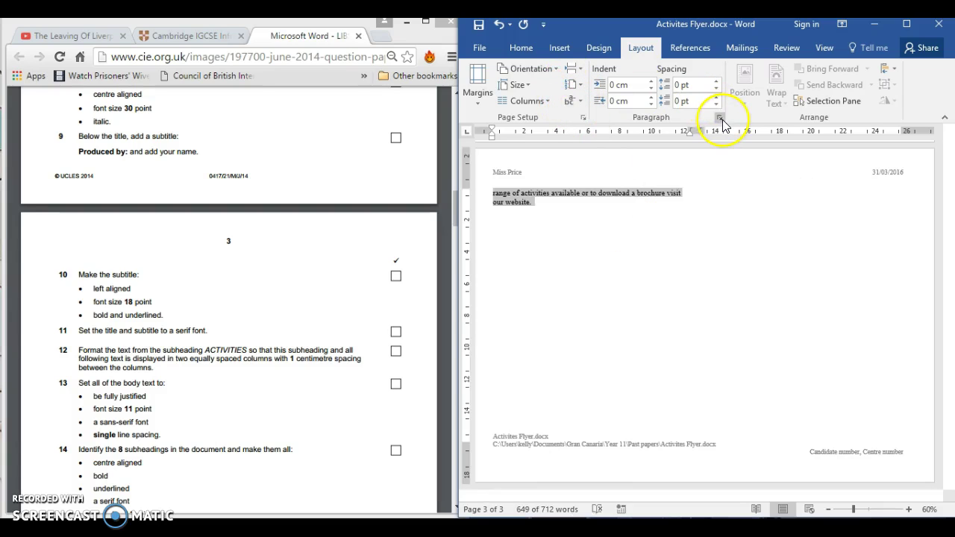
left_click(721, 119)
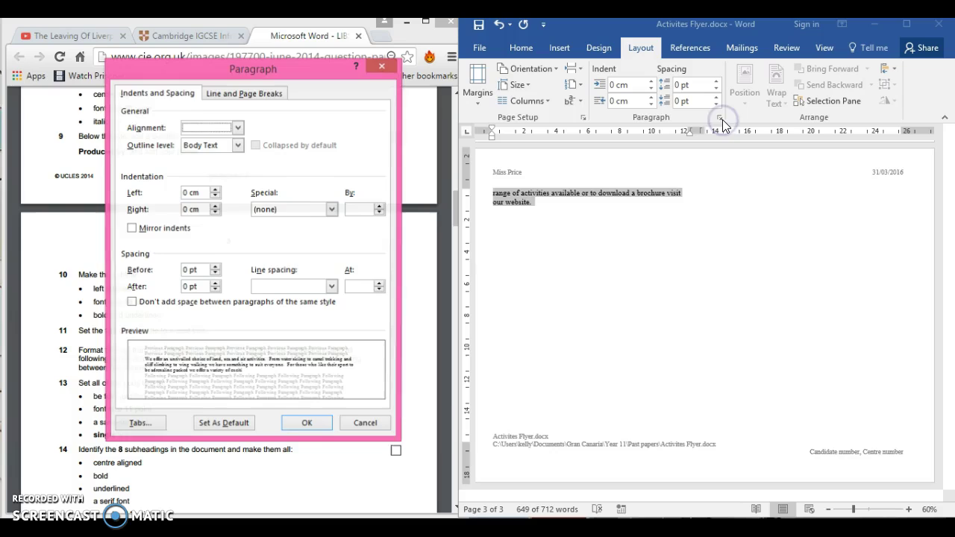
left_click(237, 147)
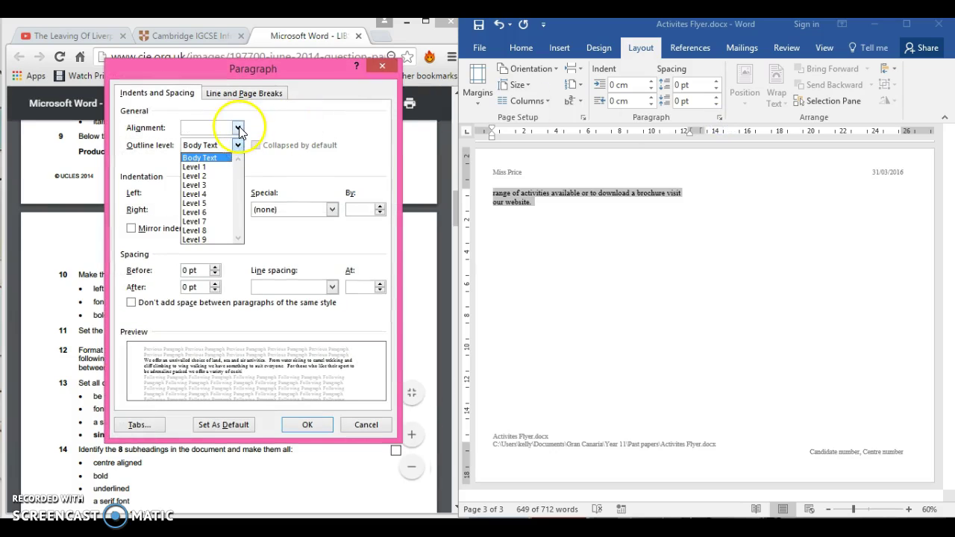
left_click(237, 128)
left_click(239, 127)
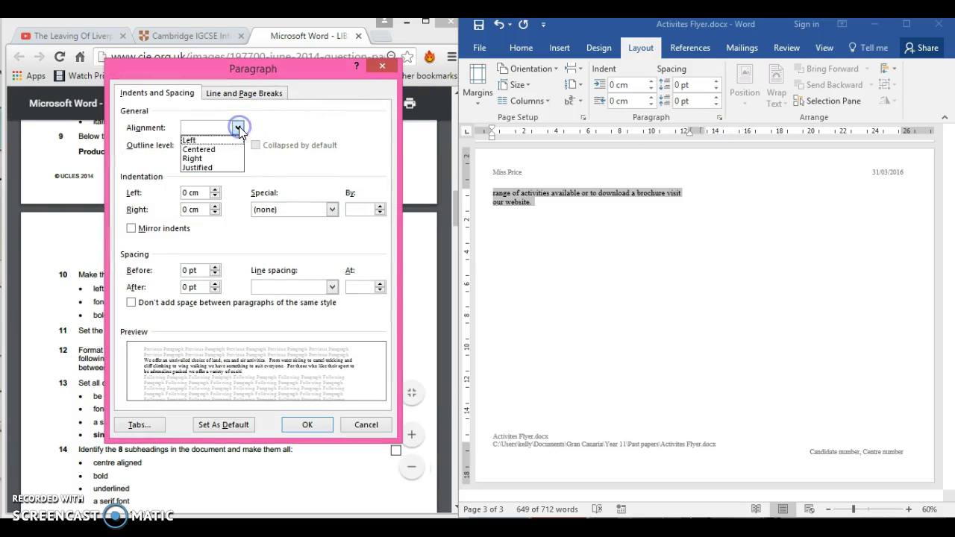
left_click(217, 168)
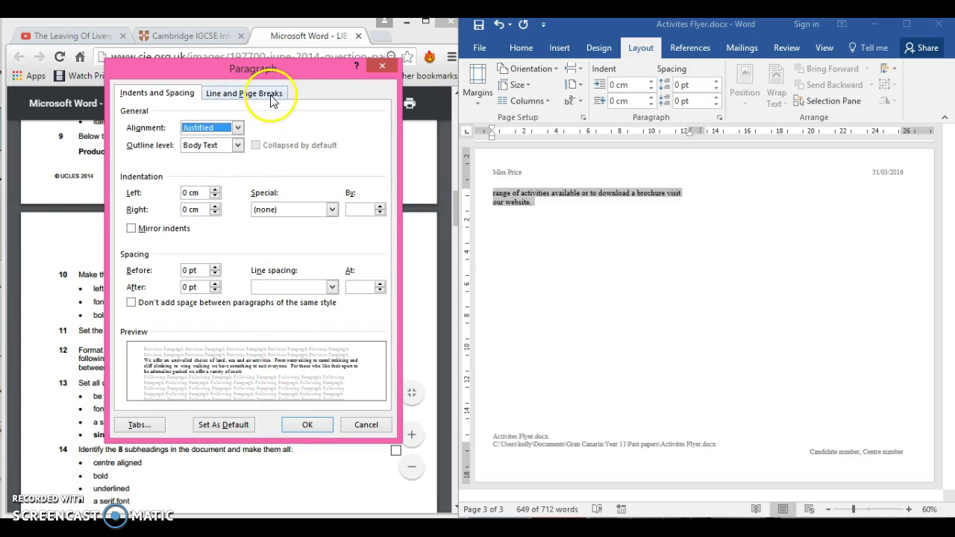
left_click_drag(271, 66, 555, 76)
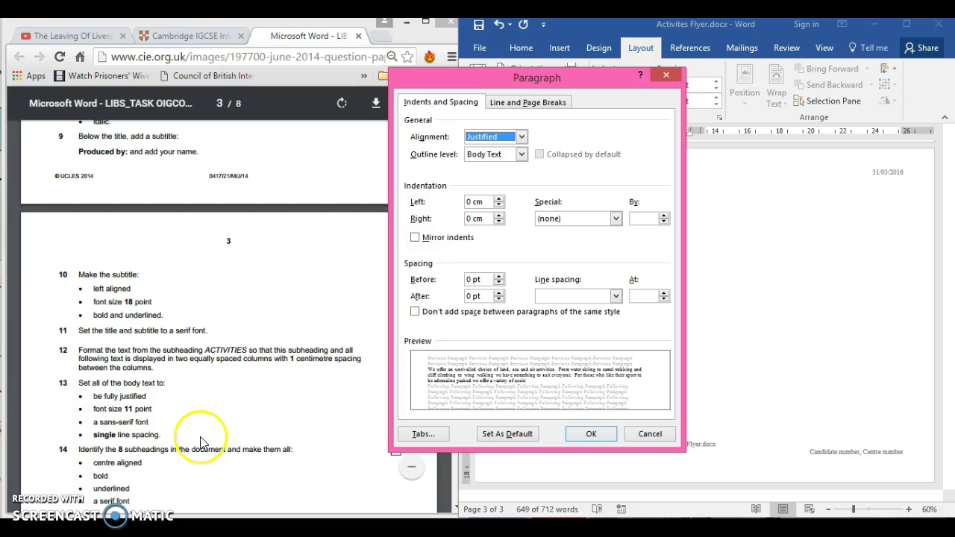
left_click(615, 297)
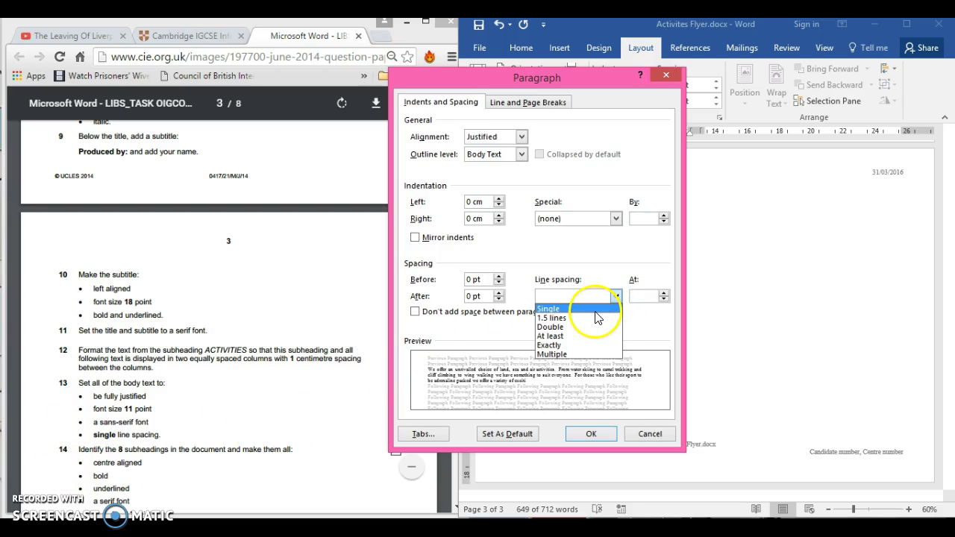
left_click(595, 310)
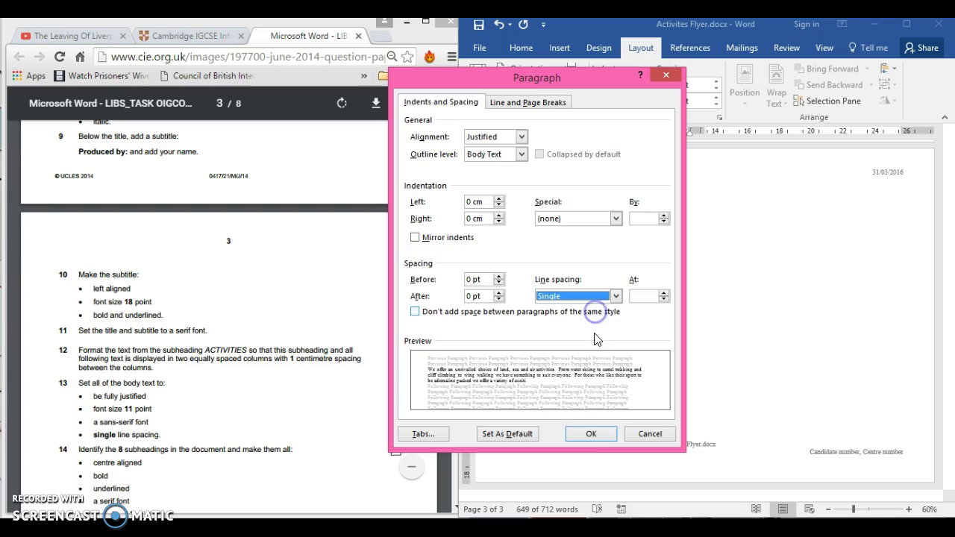
left_click(589, 435)
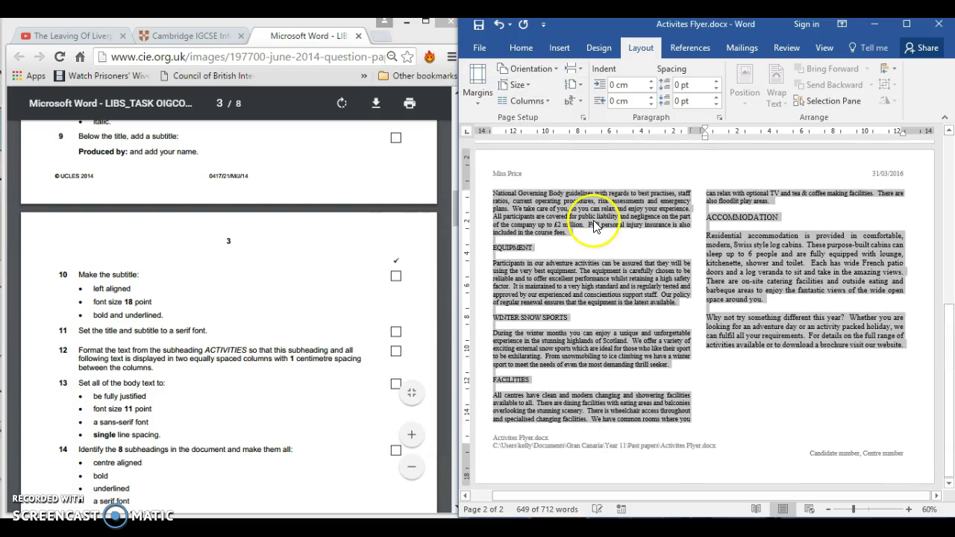
left_click(520, 49)
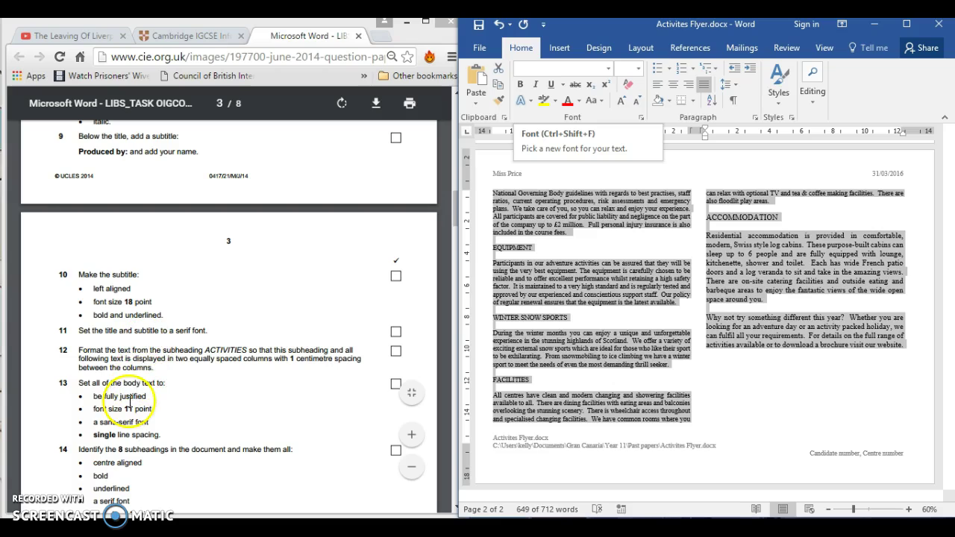
Set the selected body text to 11 pt Arial.
left_click(625, 69)
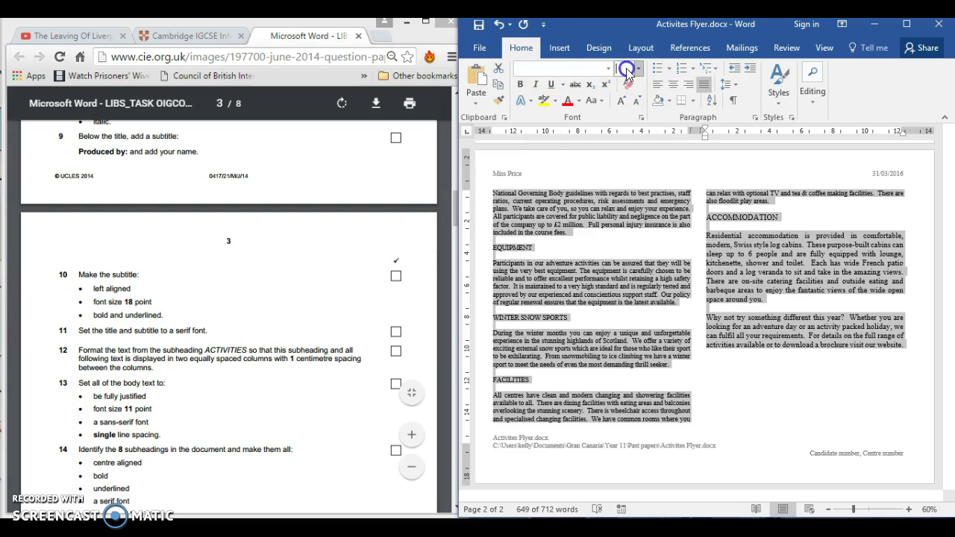
type("11")
key("Return")
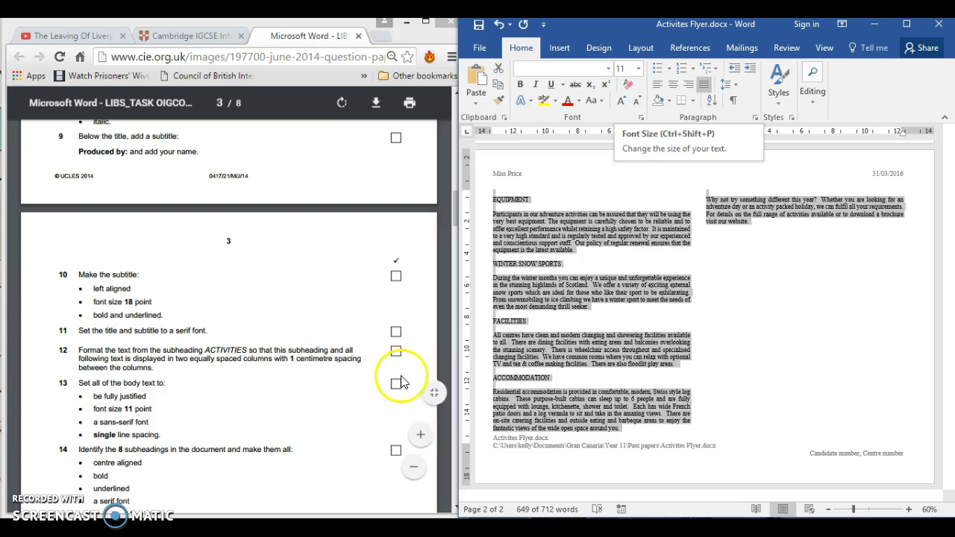
left_click(604, 69)
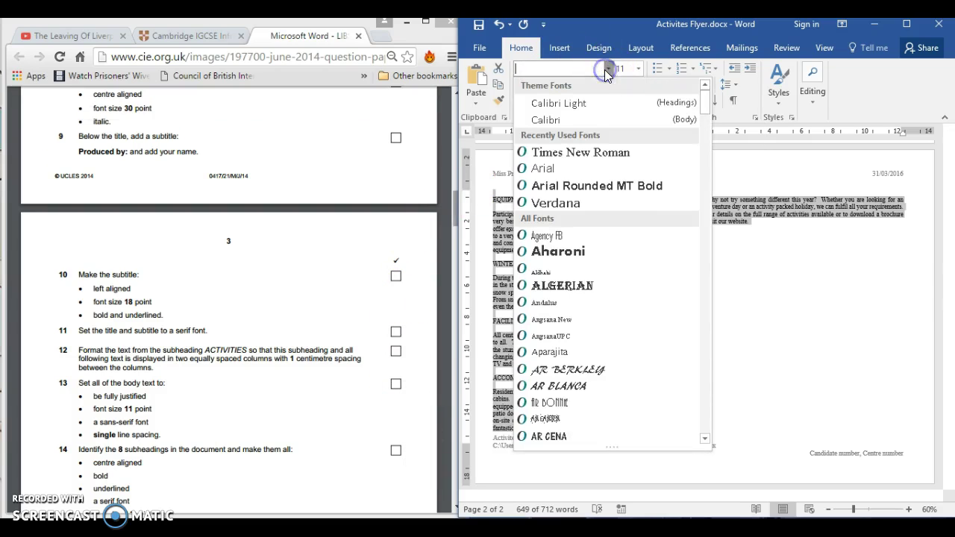
left_click(579, 170)
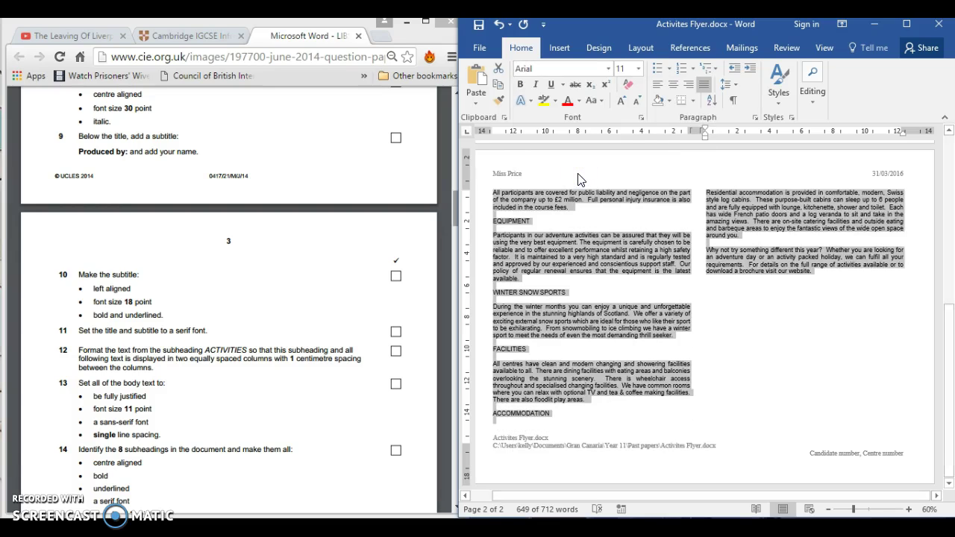
left_click(595, 261)
Select the ACTIVITIES and OUR CENTRES subheadings together on page one.
left_click(949, 327)
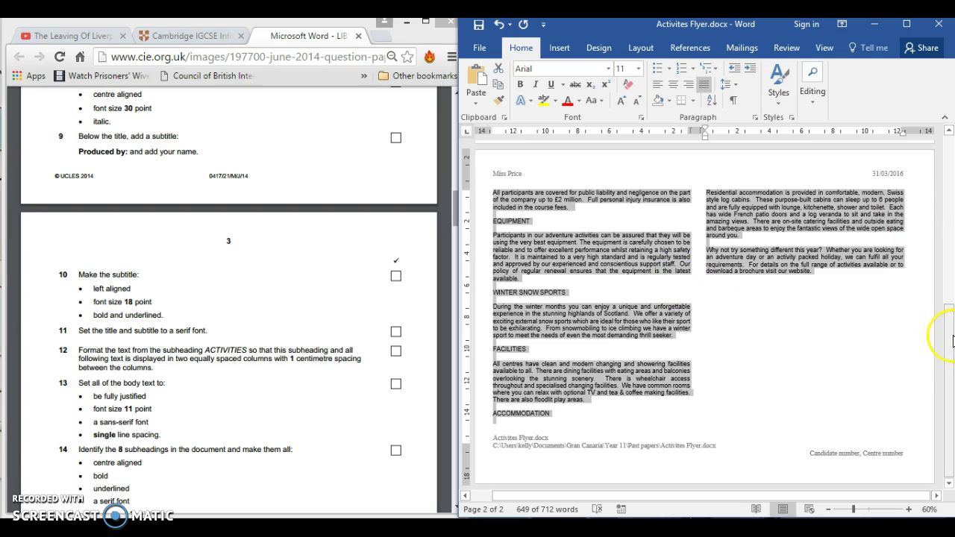
left_click_drag(951, 340, 950, 179)
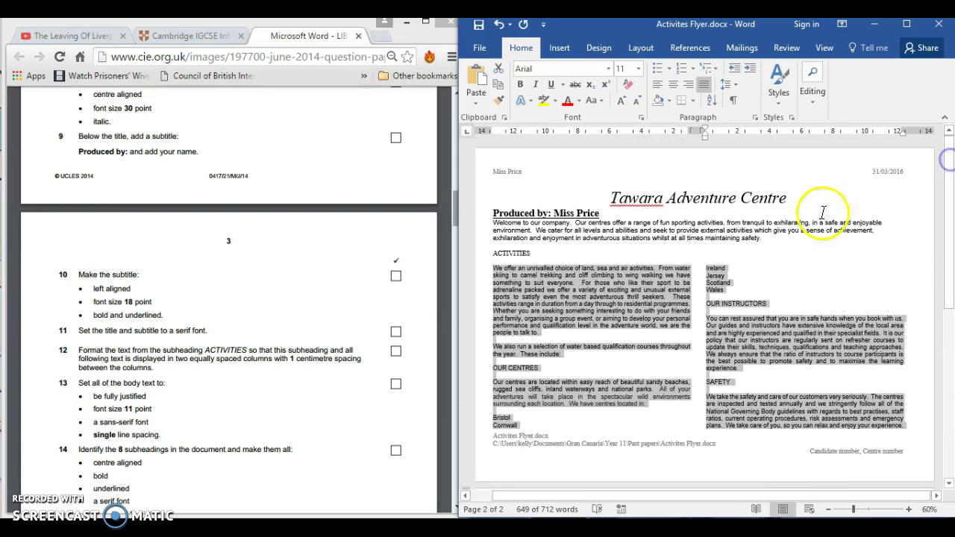
left_click(517, 308)
left_click(517, 259)
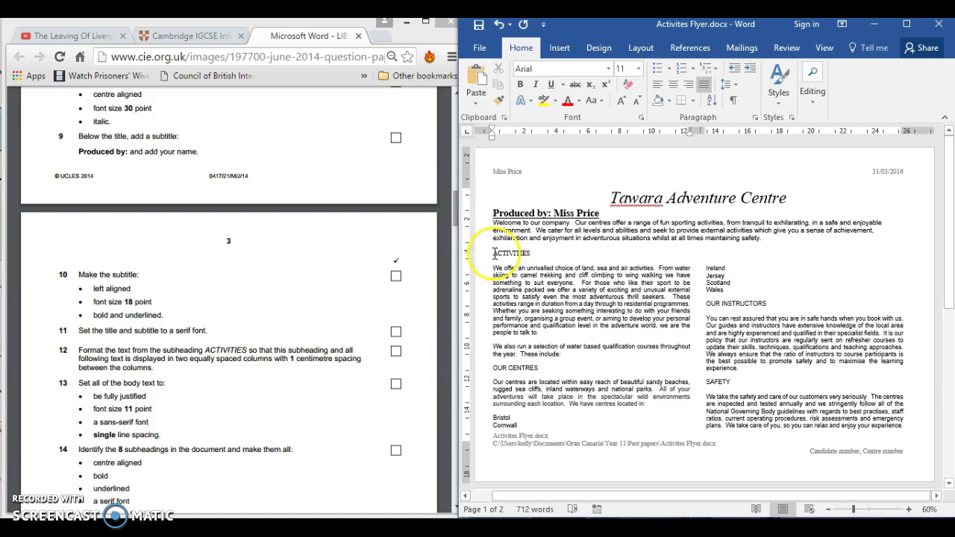
left_click(500, 254)
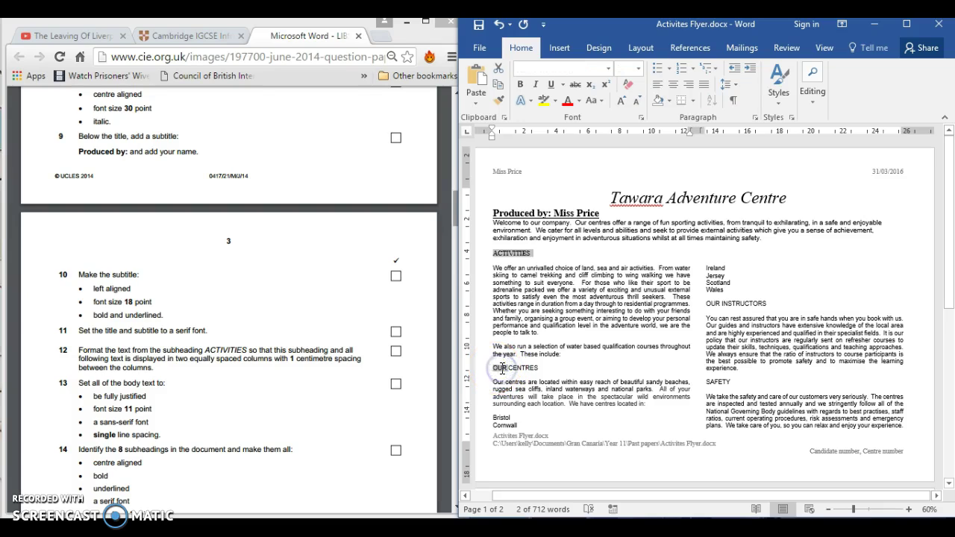
mouse_move(500, 367)
left_mouse_down()
mouse_move(538, 367)
mouse_move(500, 373)
left_mouse_up()
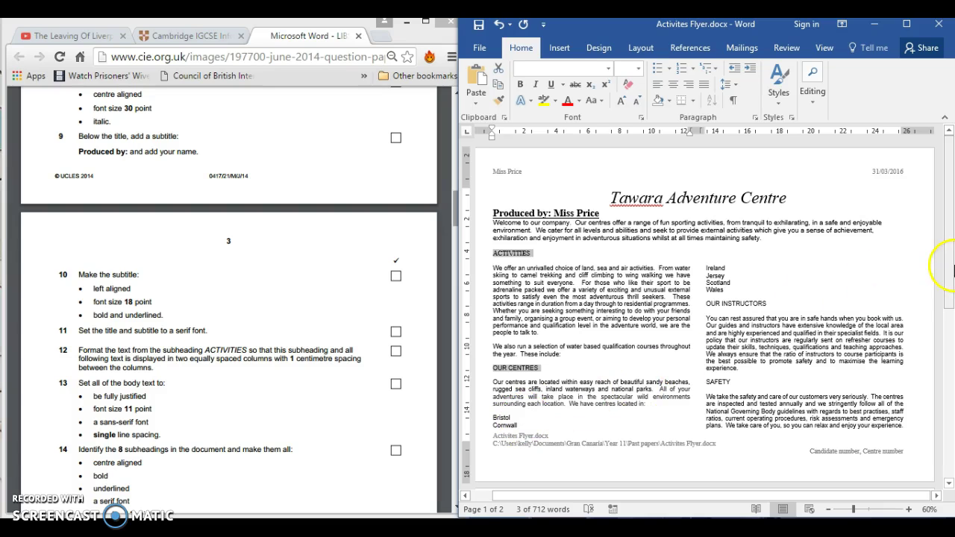
Add OUR INSTRUCTORS and SAFETY to the page-one subheading selection.
left_click_drag(953, 270, 951, 298)
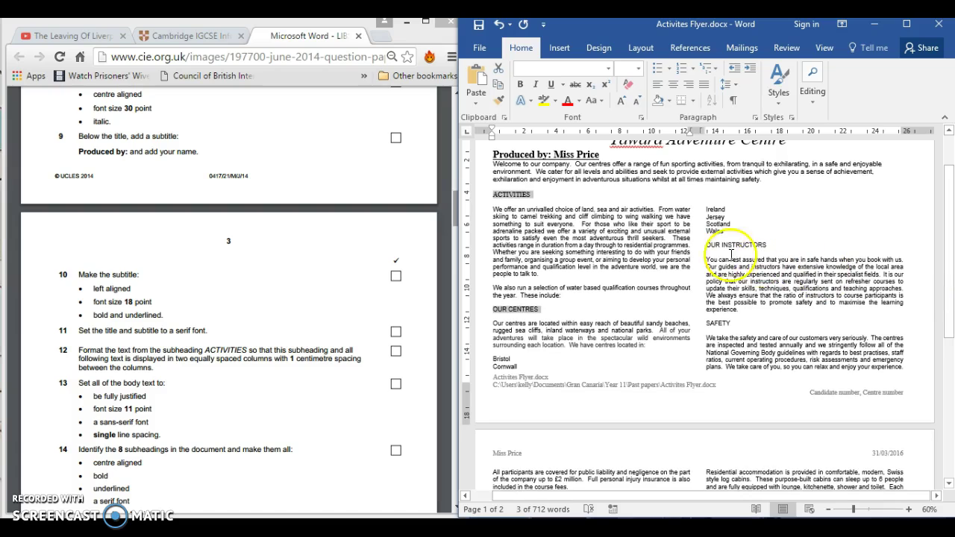
left_click(708, 246)
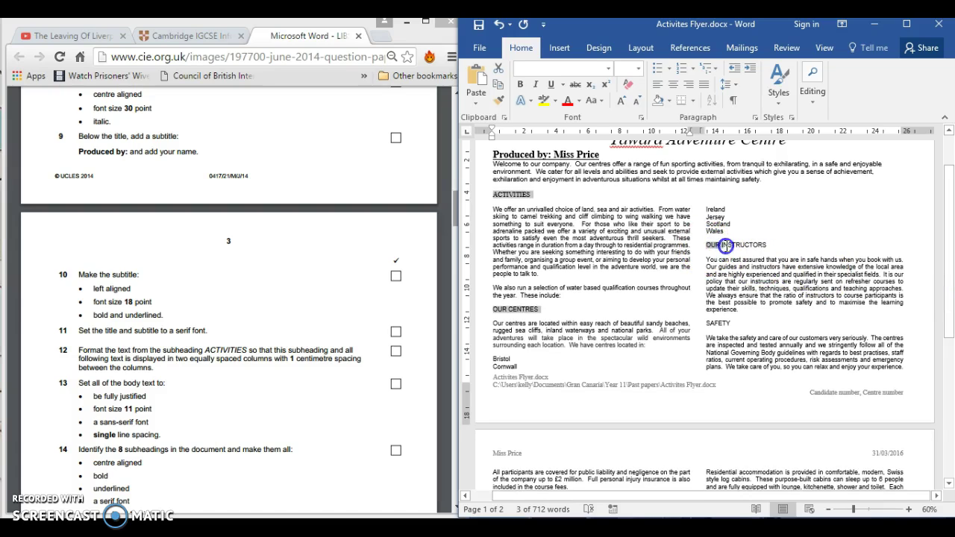
left_click_drag(725, 246, 746, 246)
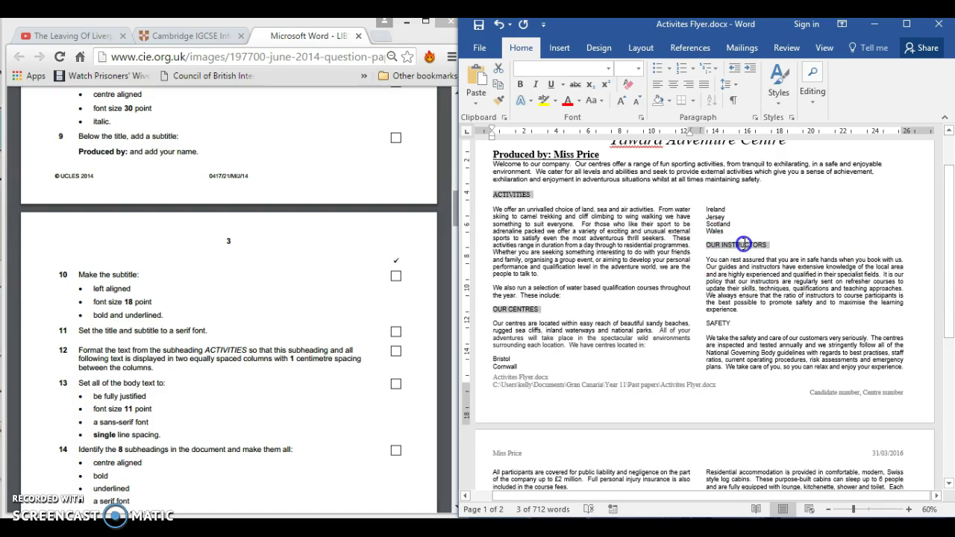
left_click(708, 322, "ctrl")
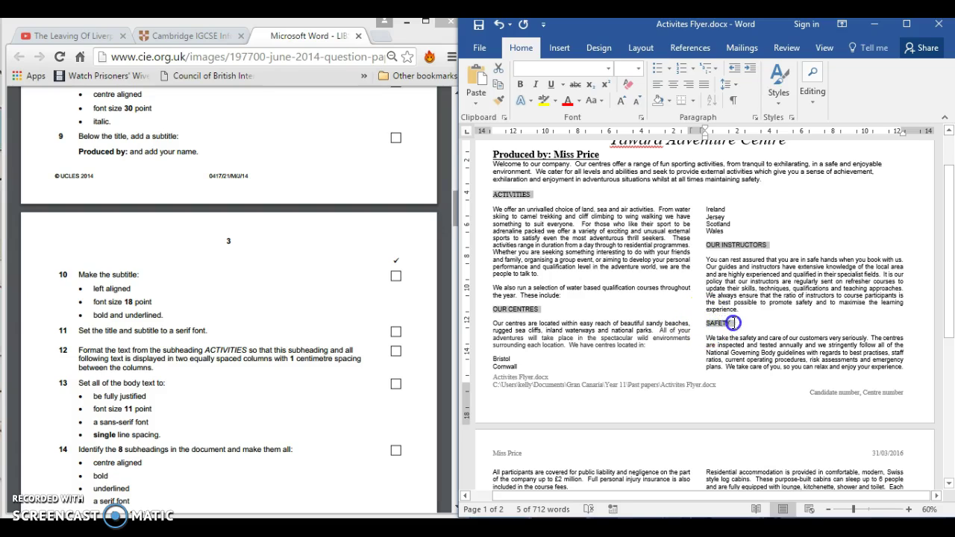
left_click_drag(733, 322, 736, 322)
left_click_drag(704, 325, 729, 325)
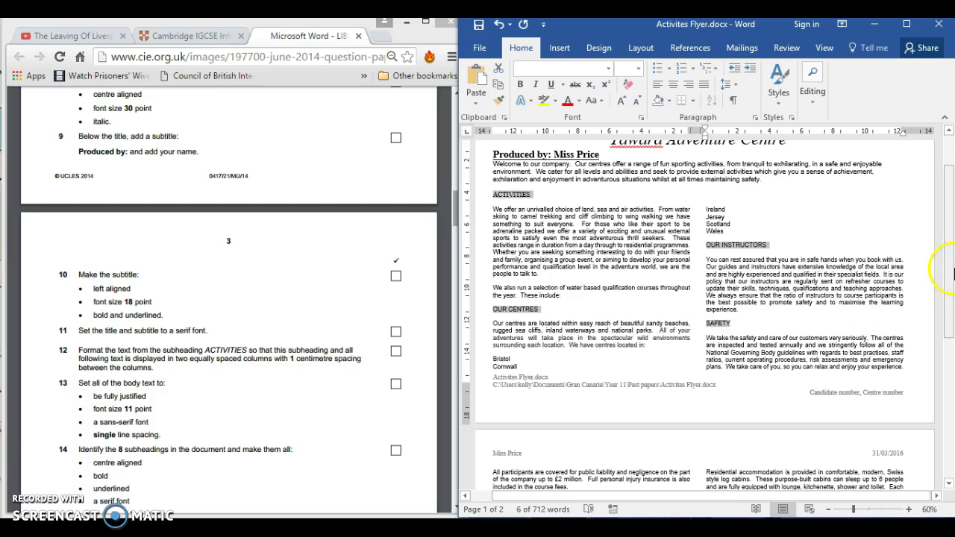
left_click_drag(948, 270, 935, 382)
Drop that selection and multi-select FACILITIES, WINTER SNOW SPORTS and EQUIPMENT on page two.
left_click(934, 382)
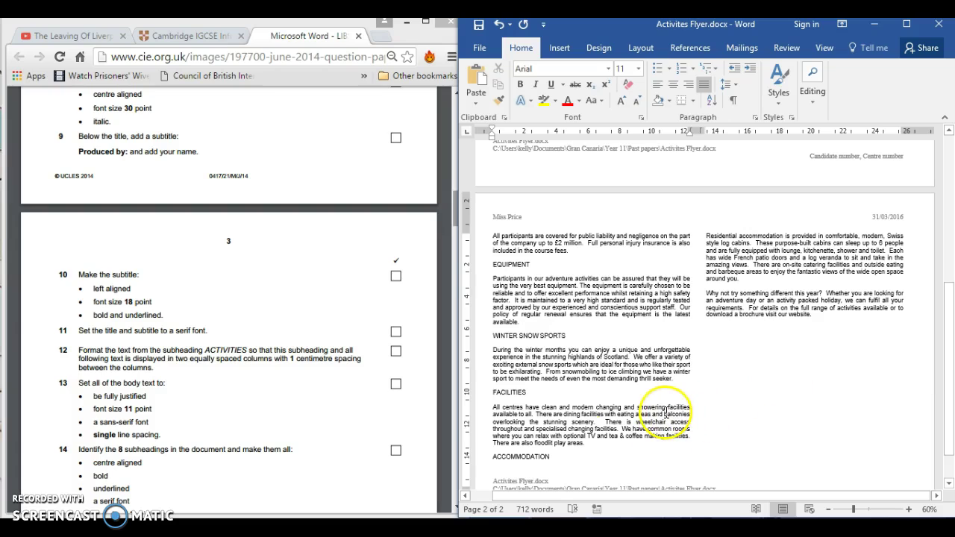
left_click(557, 461)
double_click(520, 460)
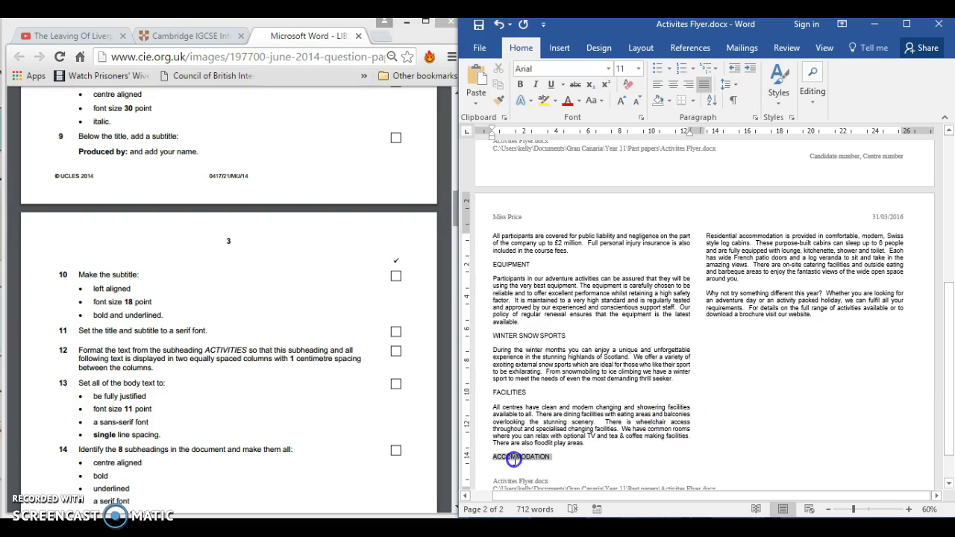
left_click(514, 458)
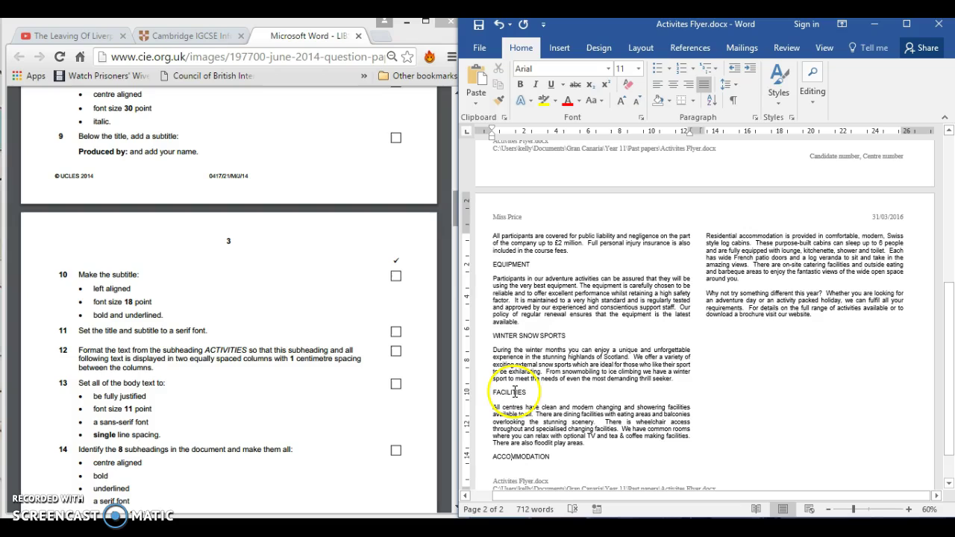
double_click(514, 391)
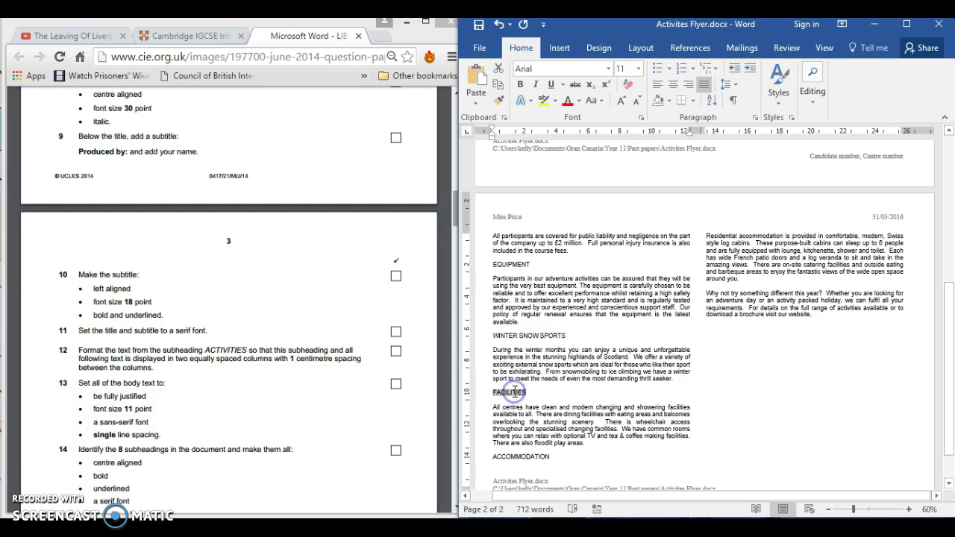
left_click(525, 338, "ctrl")
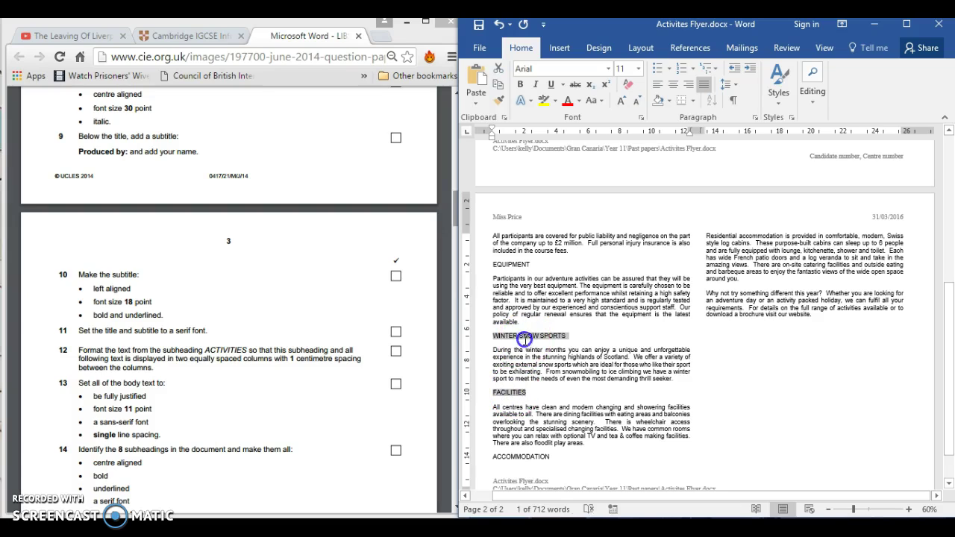
left_click(517, 264, "ctrl")
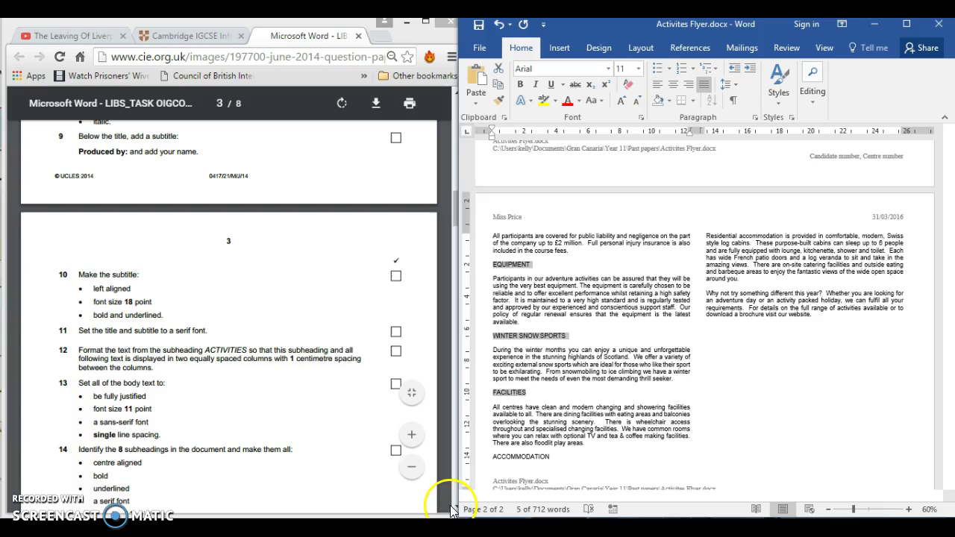
Centre and underline the selected page-two subheadings and set them to Times New Roman 14 pt.
left_click(452, 509)
scroll(457, 510, "down", 3)
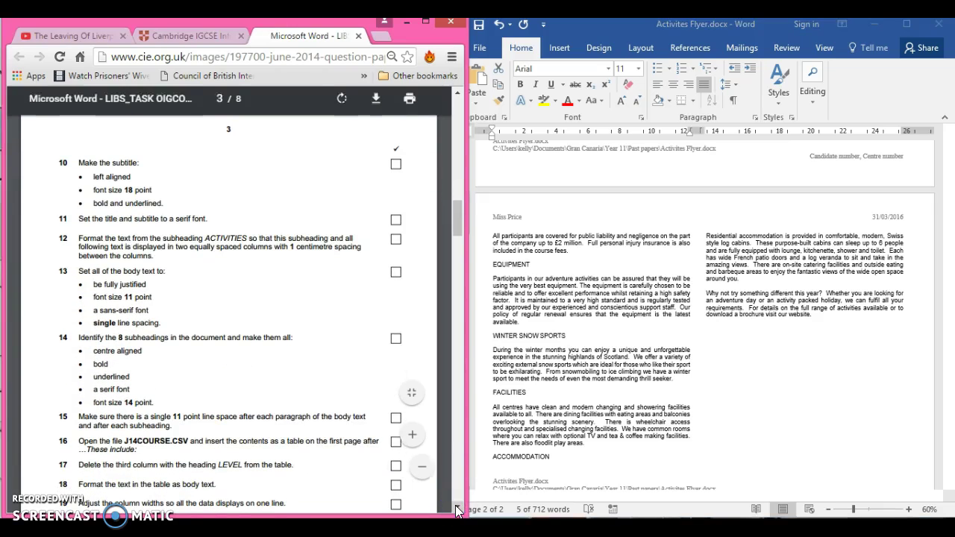
left_click(675, 87)
left_click(675, 87)
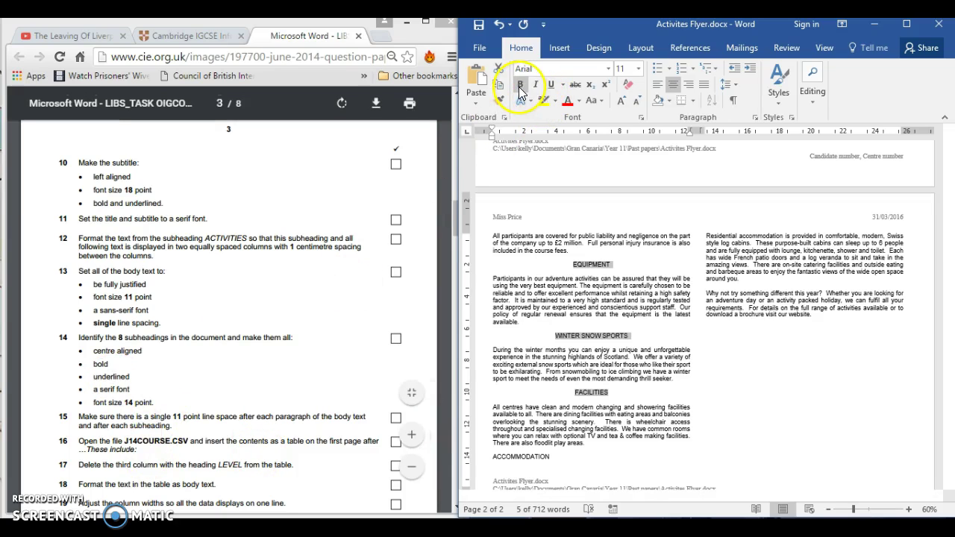
left_click(548, 86)
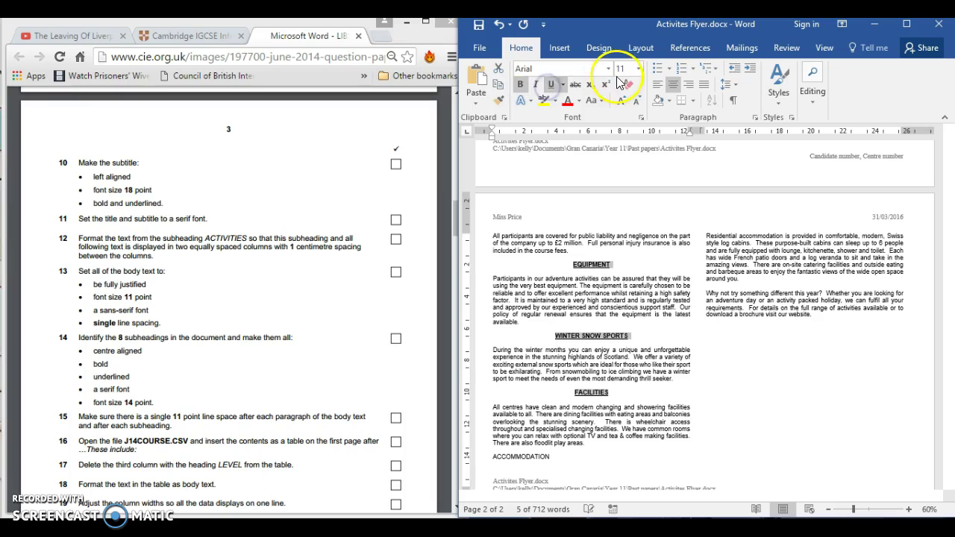
left_click(610, 70)
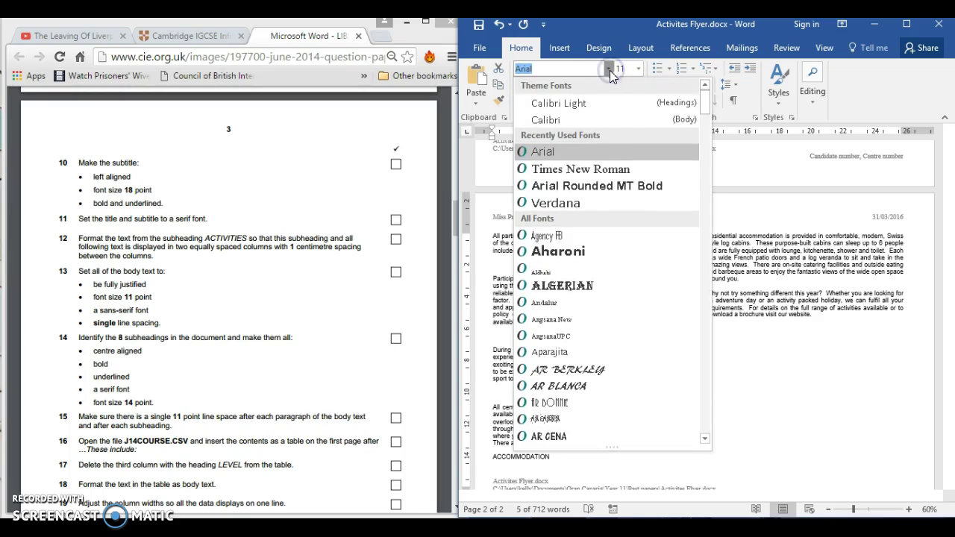
left_click(595, 169)
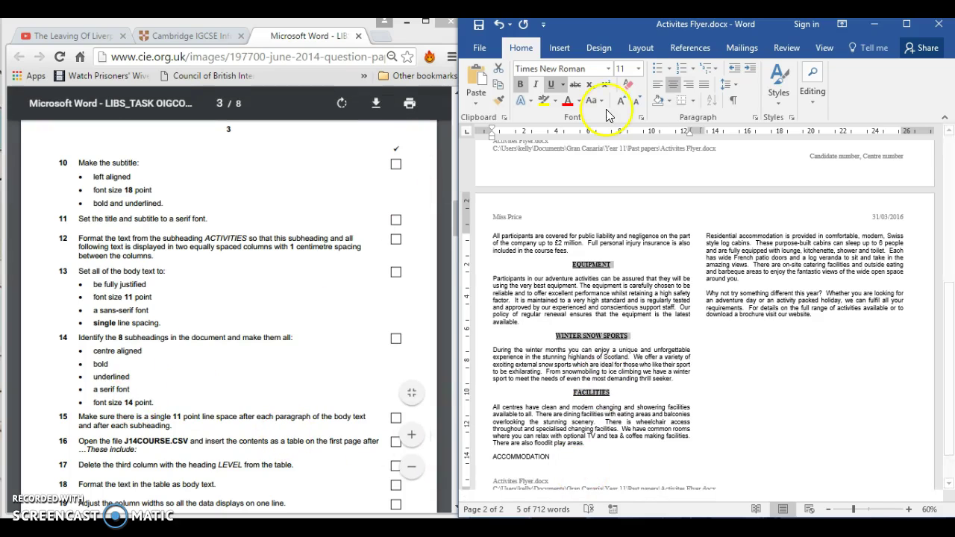
left_click(629, 68)
type("1")
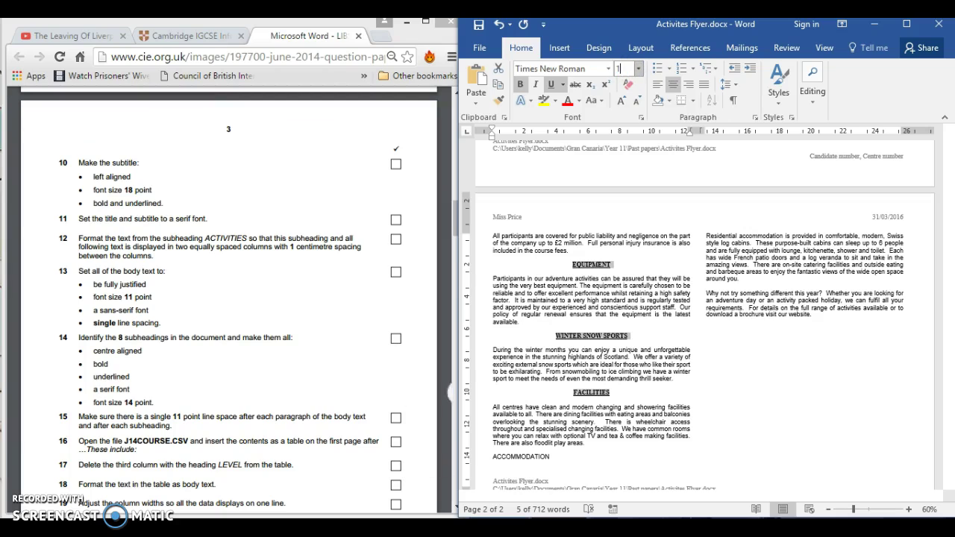
key("Return")
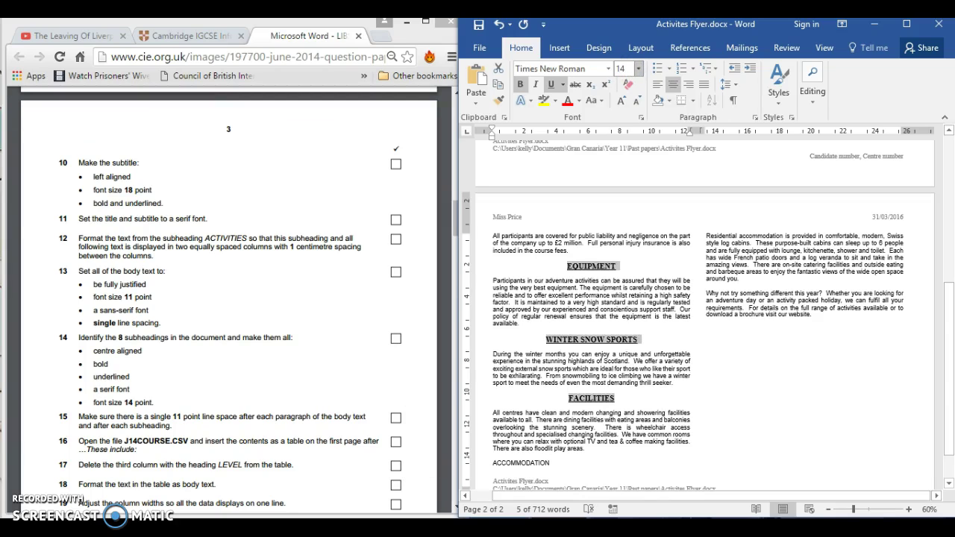
Apply Times New Roman 14 pt, centring, bold and underline to ACCOMMODATION.
left_click(506, 463)
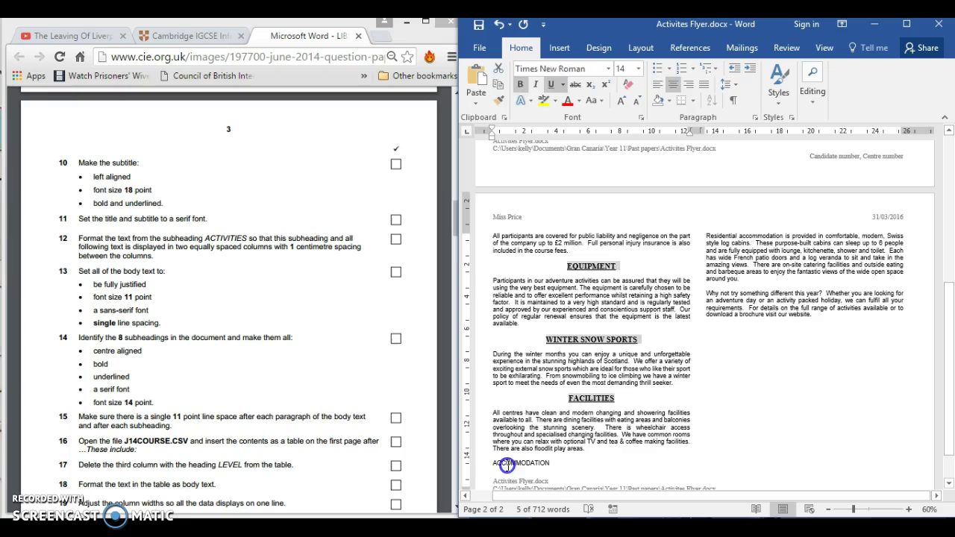
double_click(506, 463)
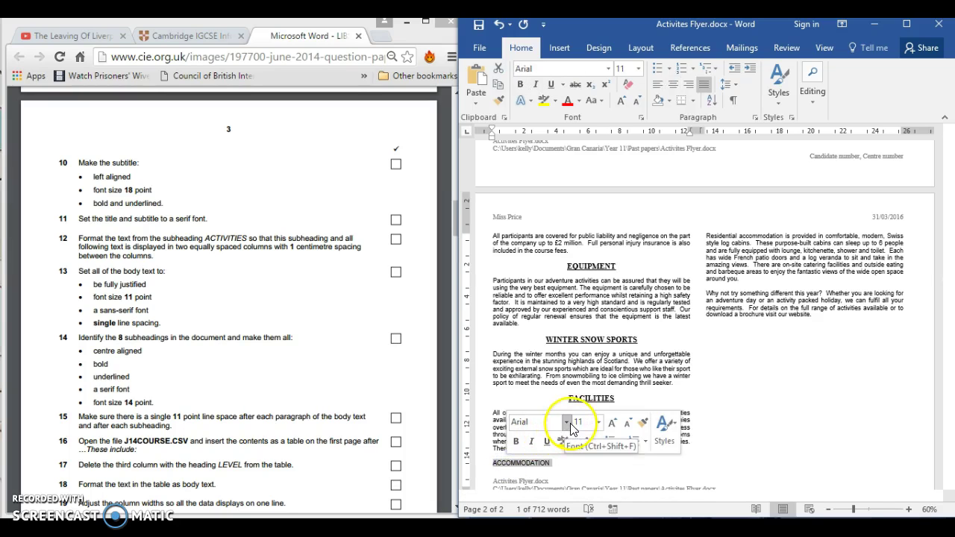
left_click(568, 422)
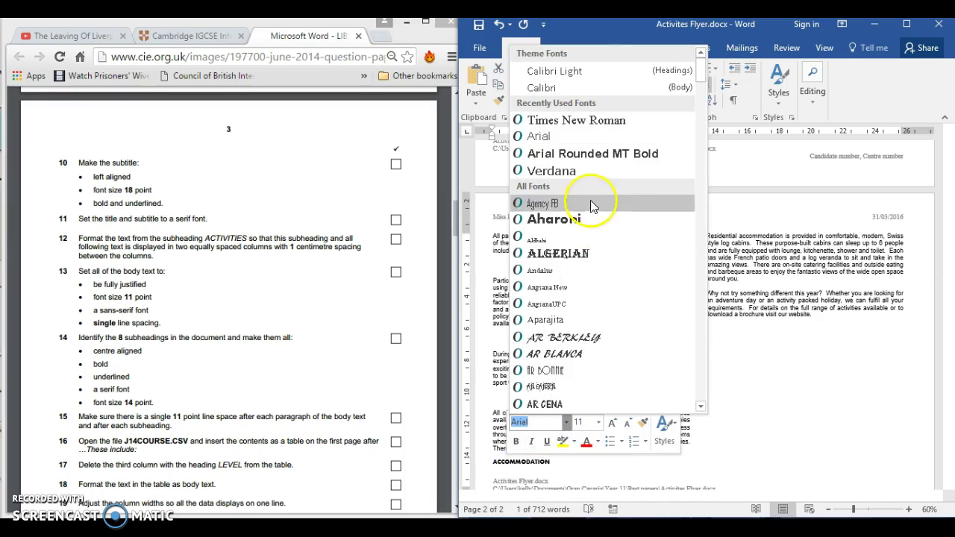
left_click(566, 120)
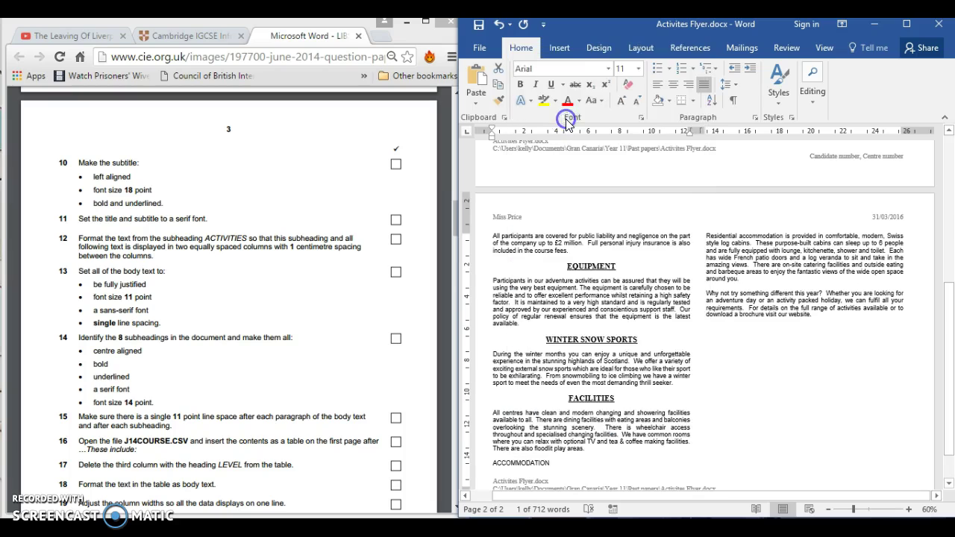
left_click(626, 69)
type("14")
key("Return")
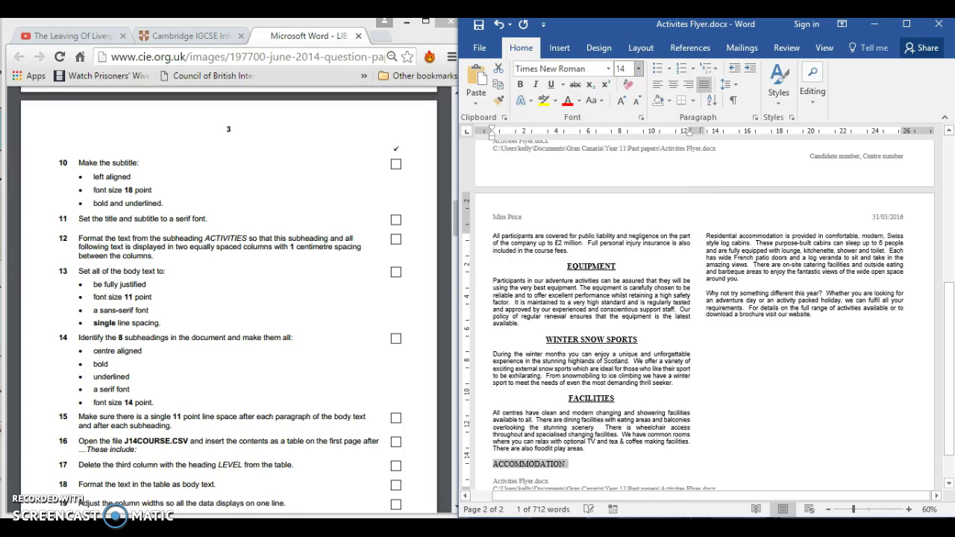
left_click(673, 84)
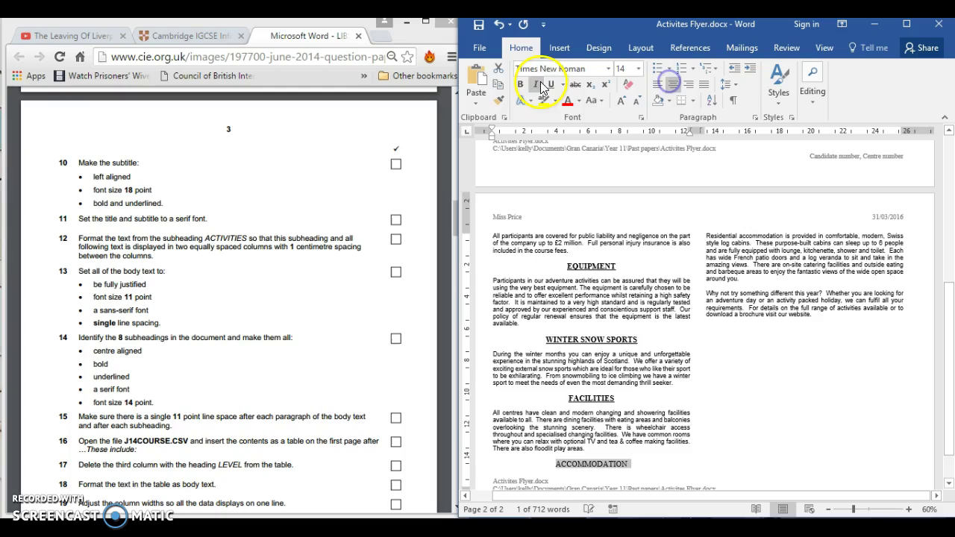
left_click(521, 85)
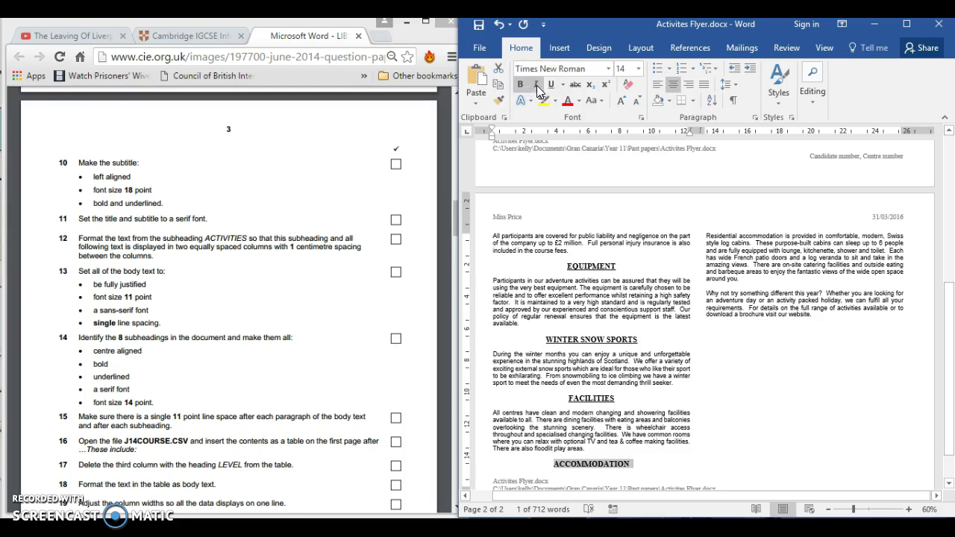
left_click(546, 86)
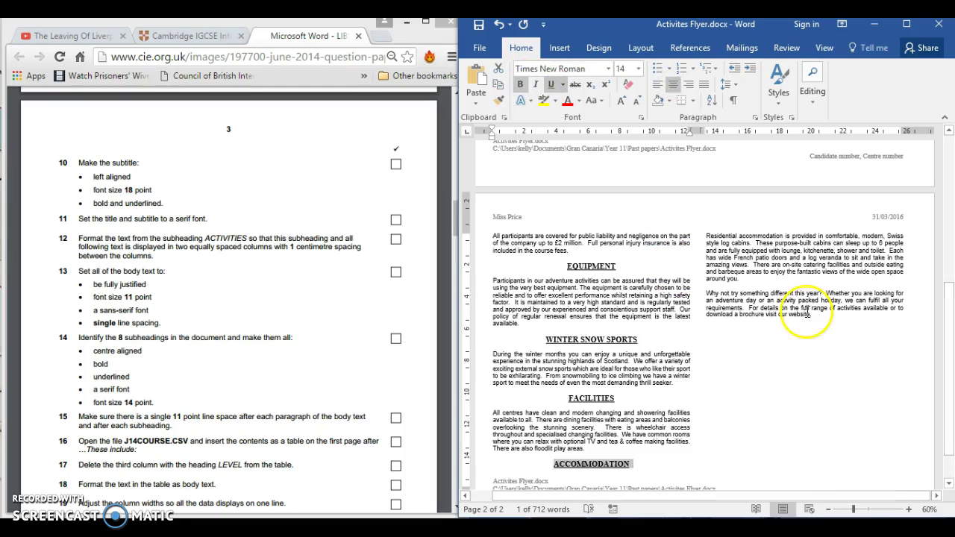
left_click(728, 452)
Select OUR CENTRES, ACTIVITIES and OUR INSTRUCTORS and make them centred, bold, underlined Times New Roman 14 pt.
left_click_drag(951, 365, 946, 232)
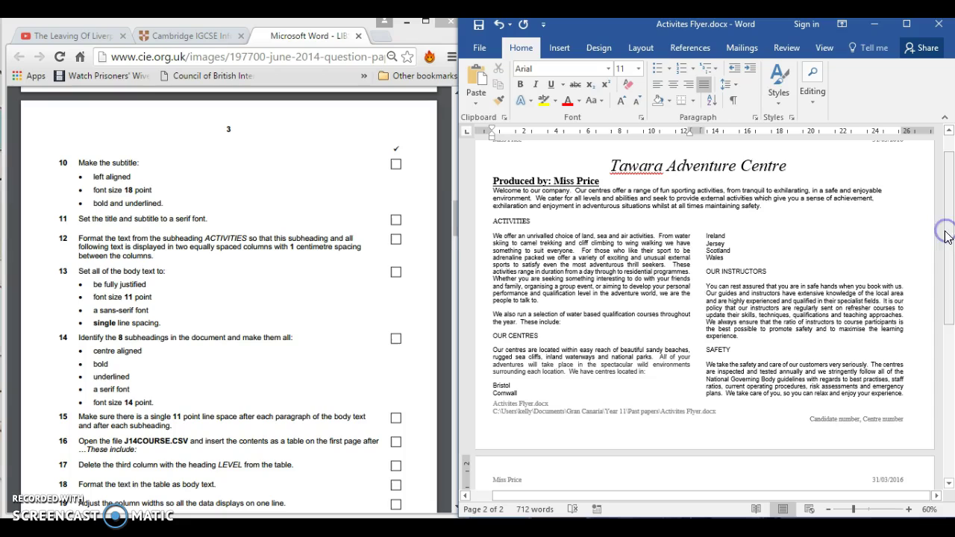
triple_click(526, 337)
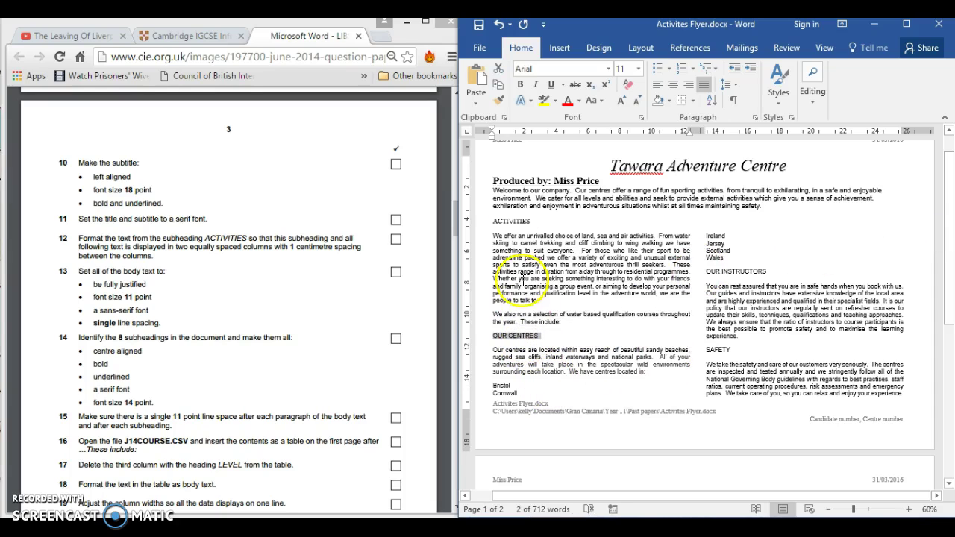
double_click(514, 220, "ctrl")
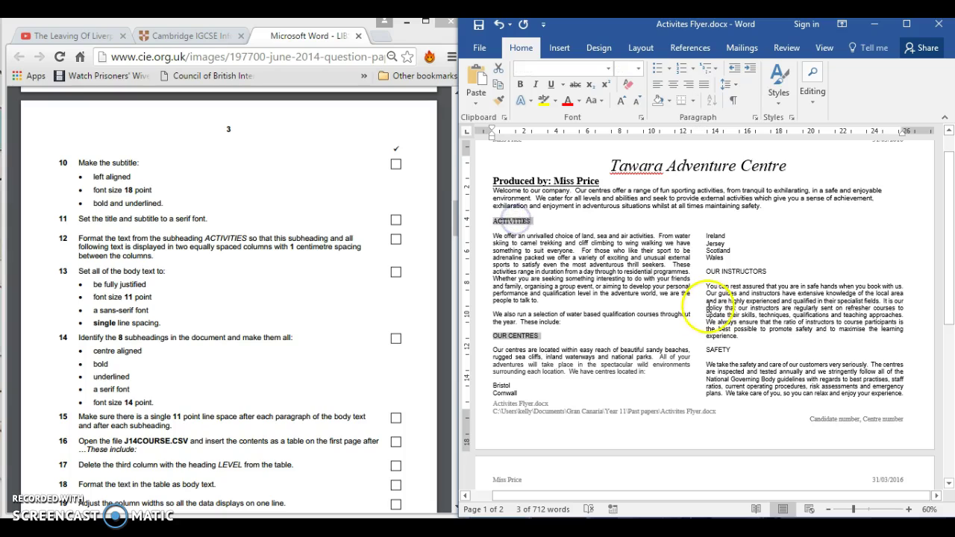
double_click(725, 272, "ctrl")
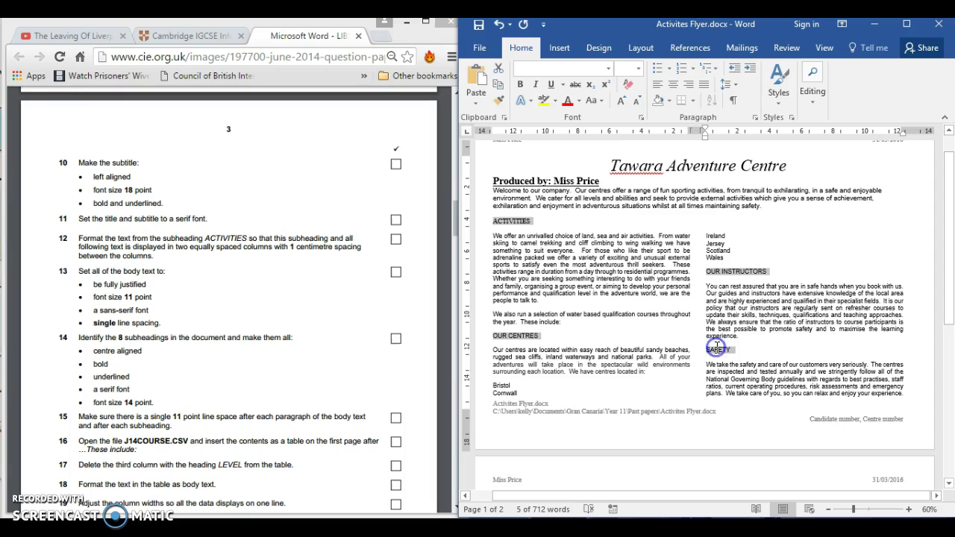
left_click(609, 68)
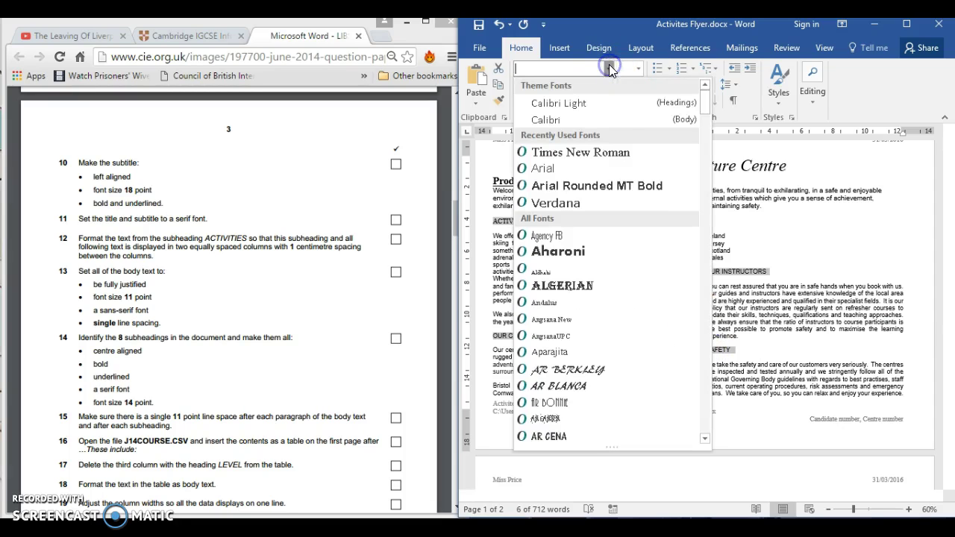
left_click(591, 152)
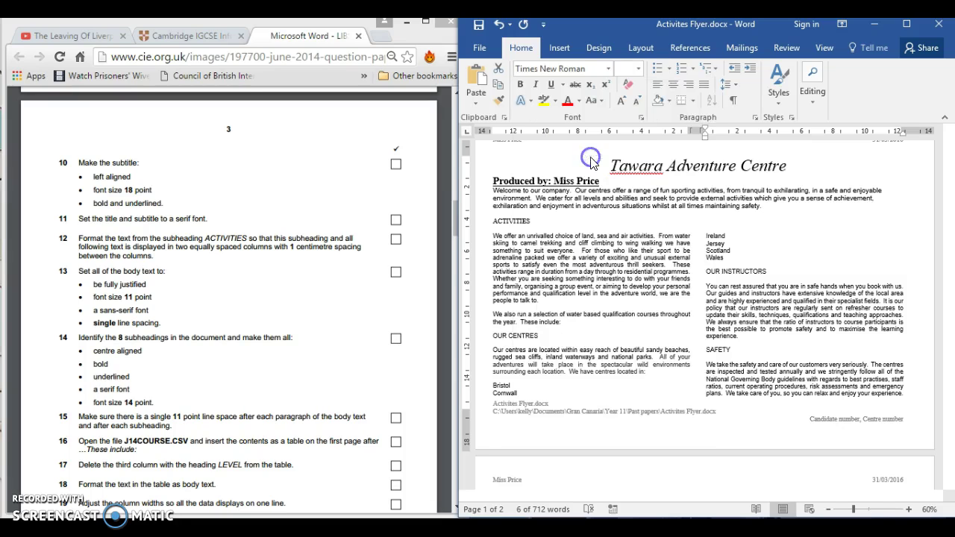
left_click(672, 84)
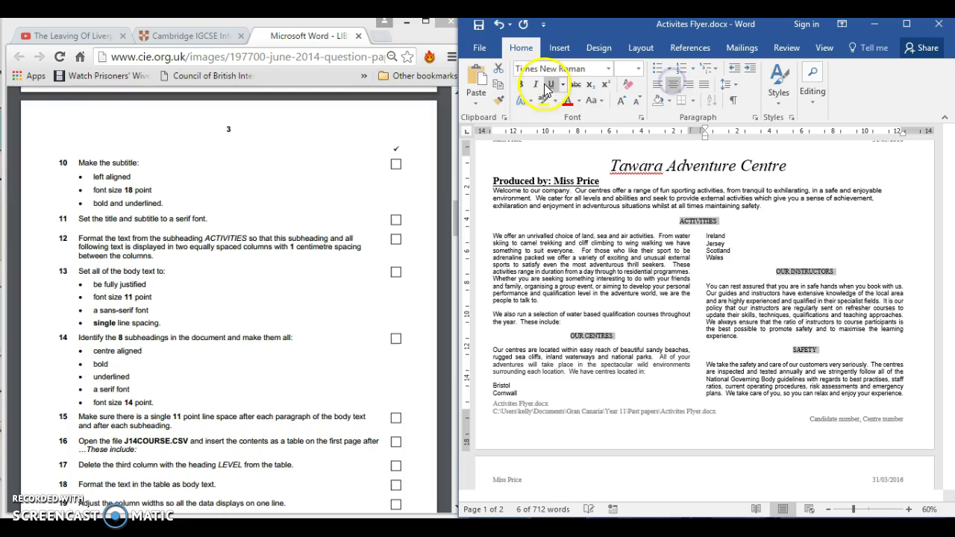
left_click(520, 84)
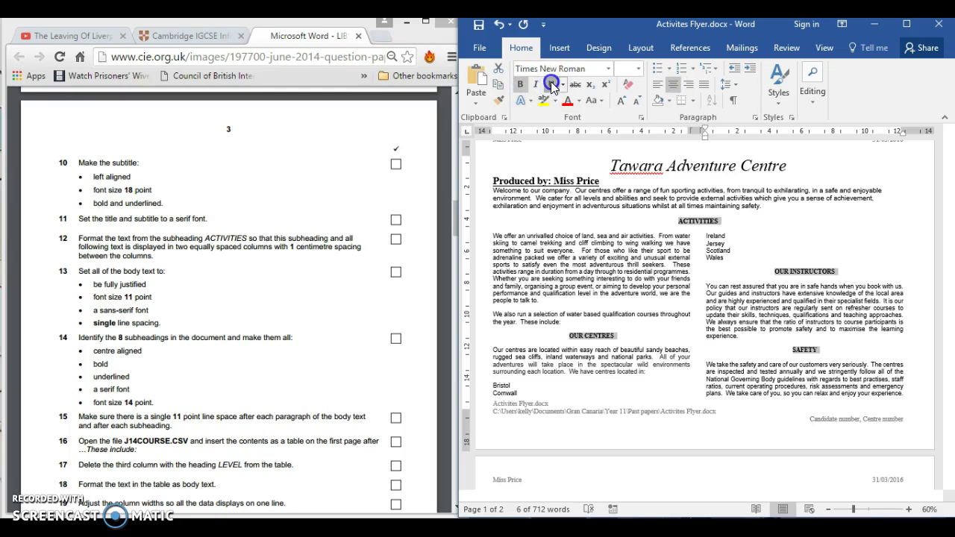
left_click(551, 84)
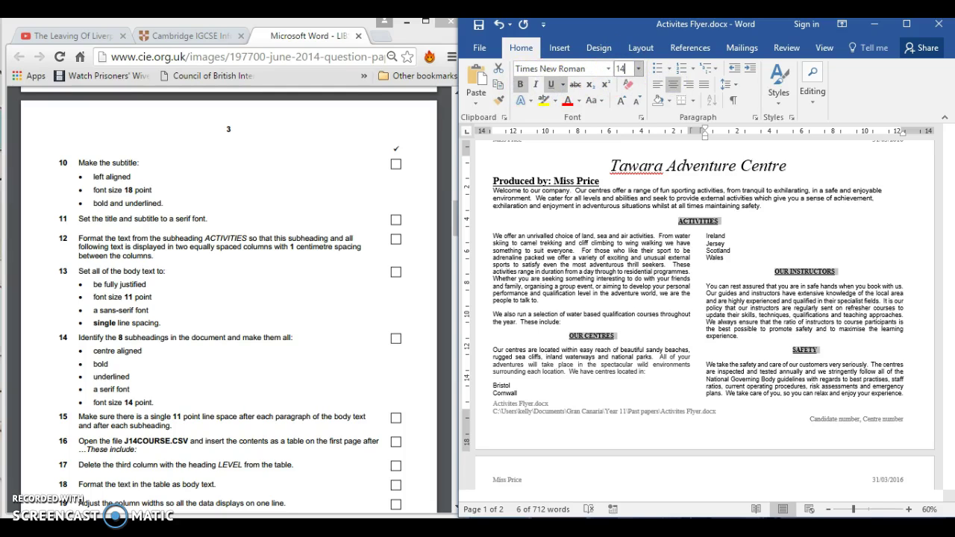
key("Return")
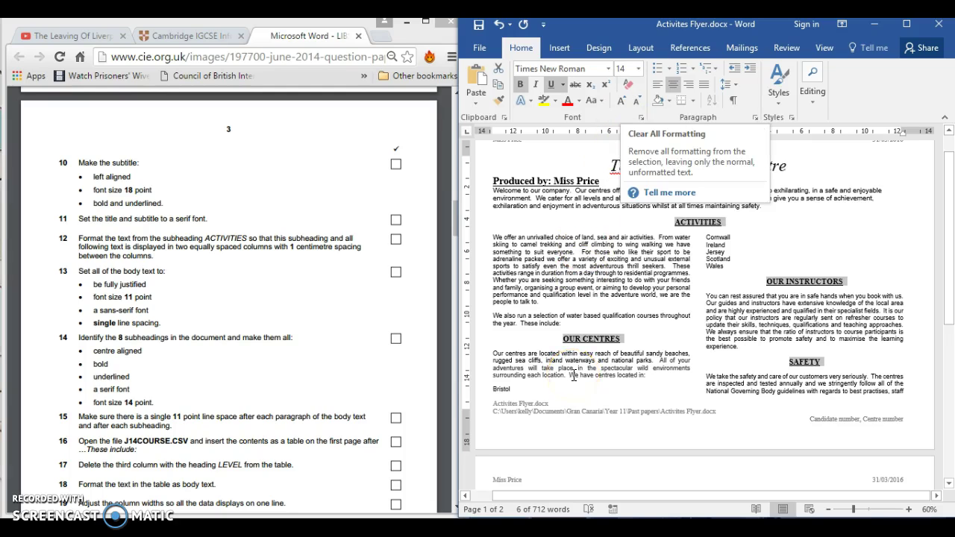
left_click(795, 318)
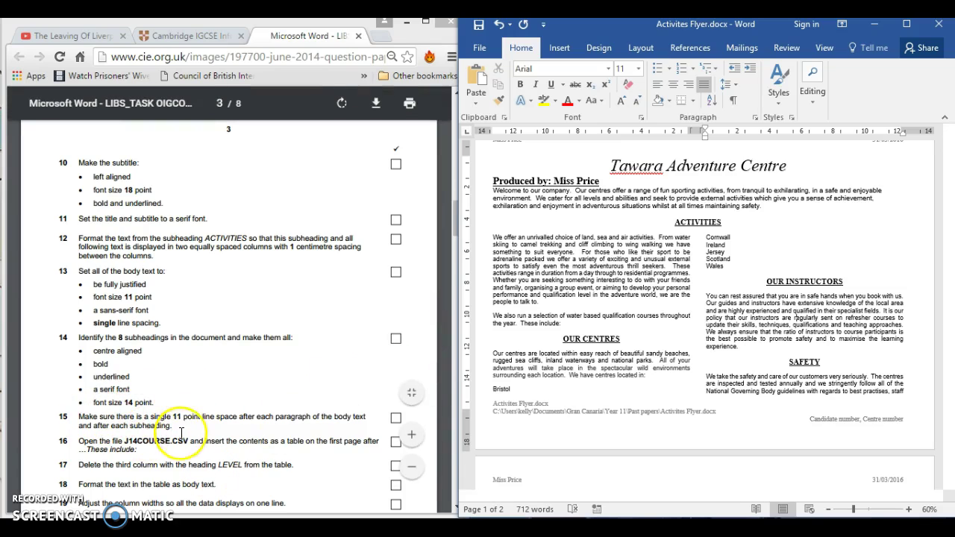
Bring the exam paper forward and scroll it to show task items 14–22.
left_click(442, 246)
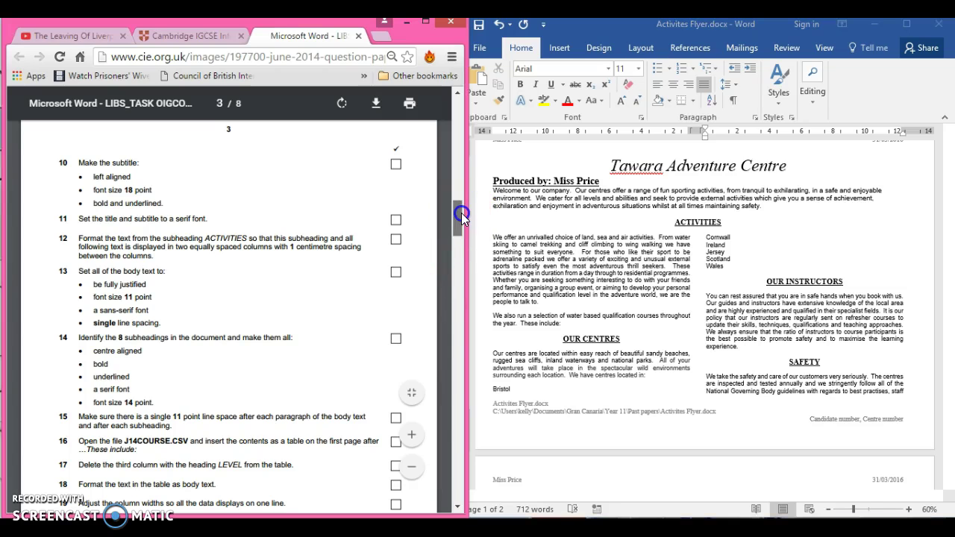
left_click_drag(461, 213, 461, 234)
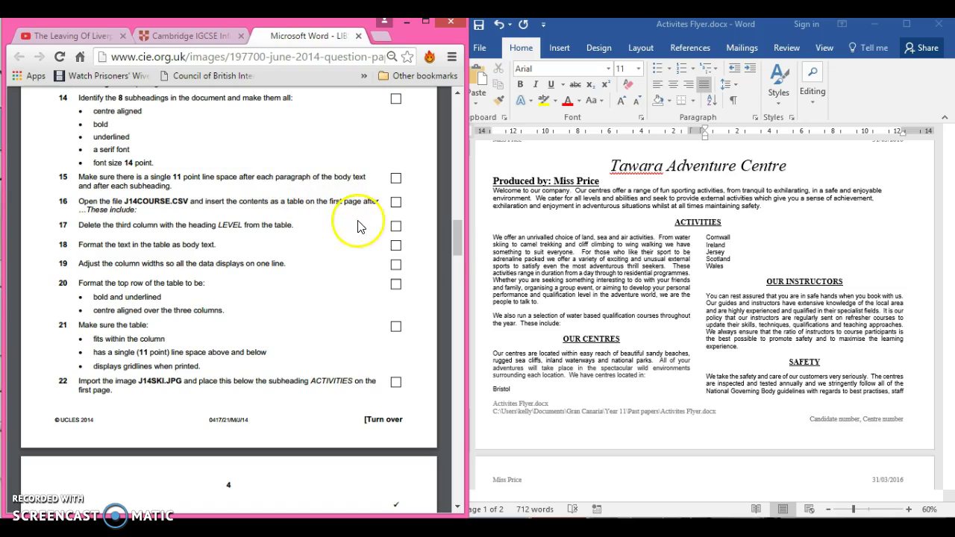
Set 11 pt spacing after for all text from 'Produced by' to the flyer's end.
left_click(552, 249)
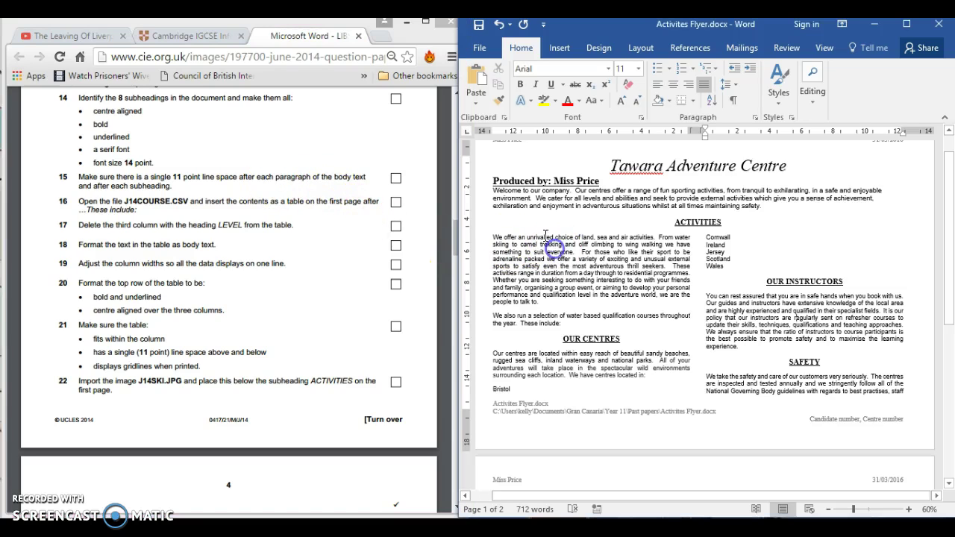
left_click(494, 181)
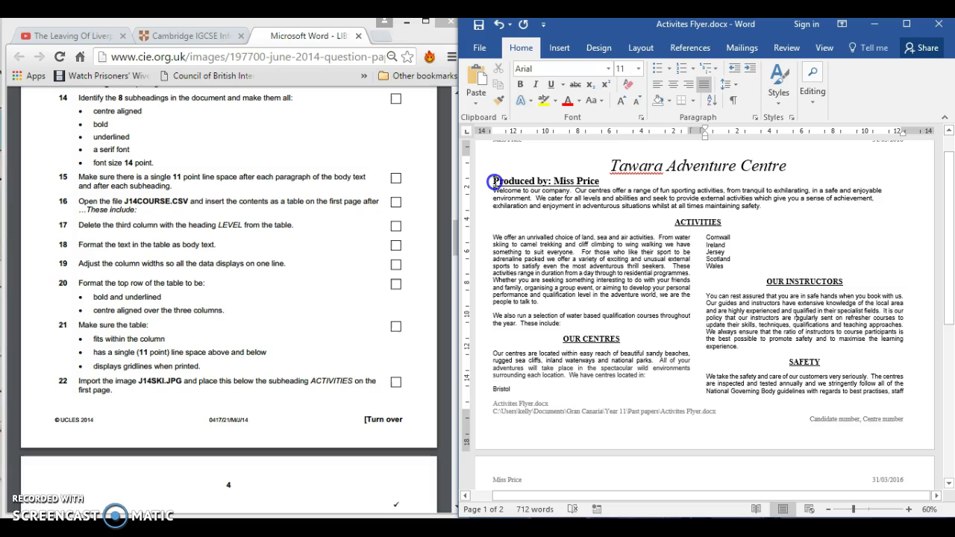
left_click_drag(494, 181, 686, 415)
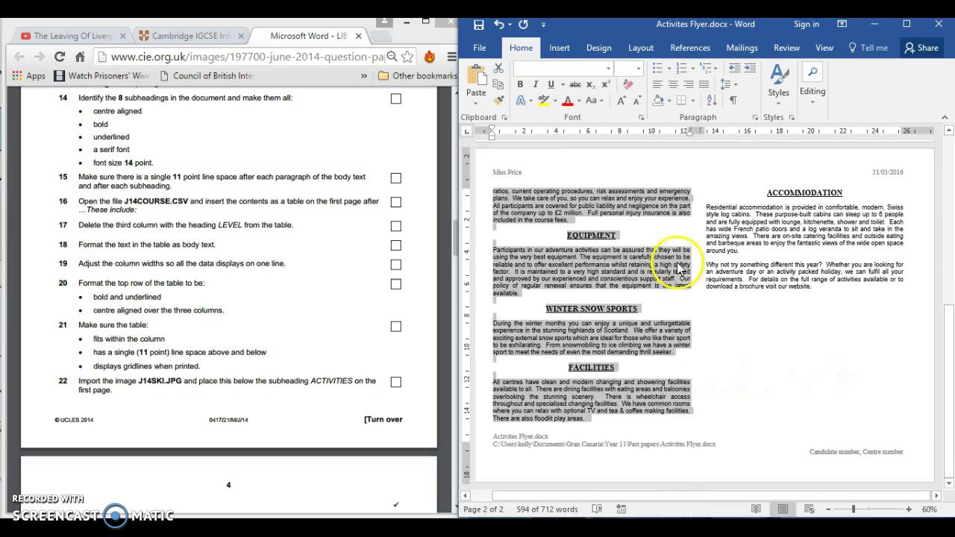
left_click(757, 117)
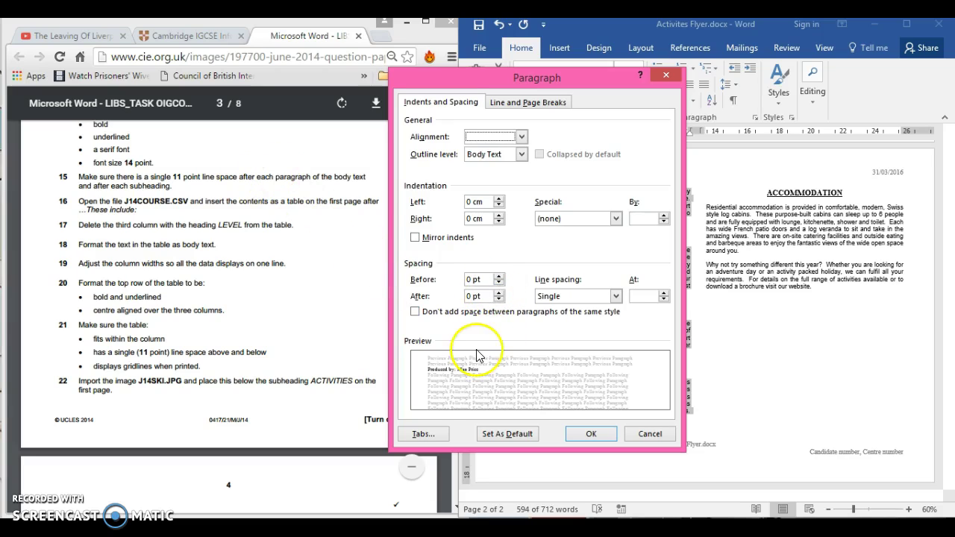
left_click(470, 296)
key("BackSpace")
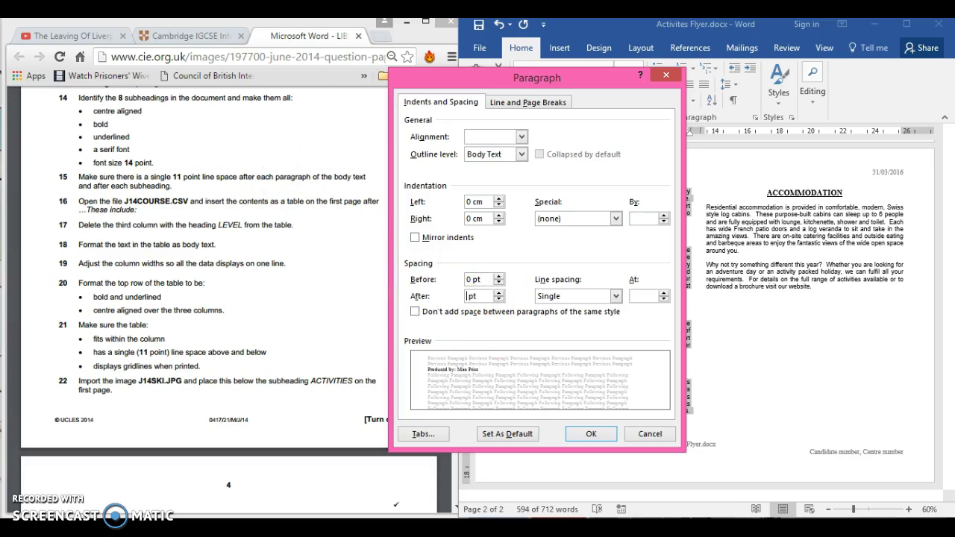
left_click(591, 433)
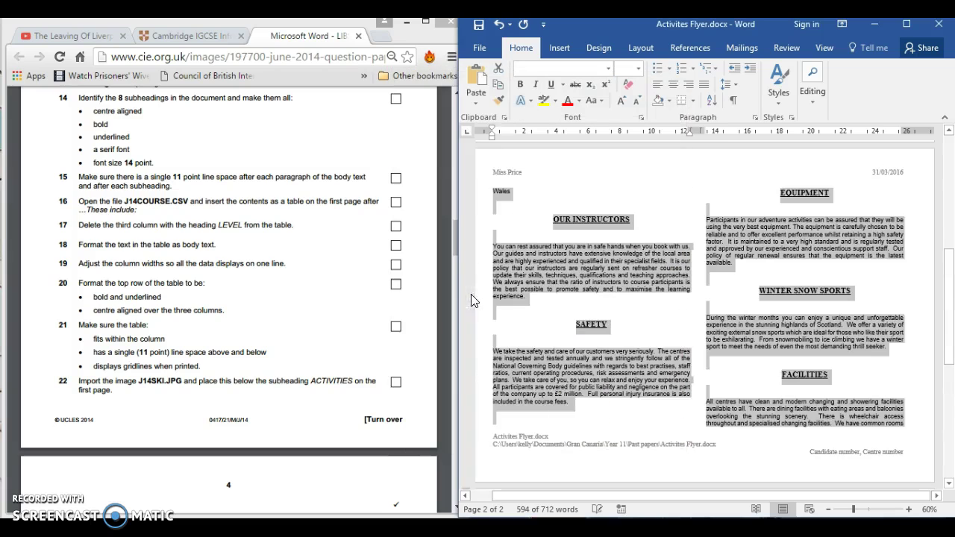
left_click(684, 404)
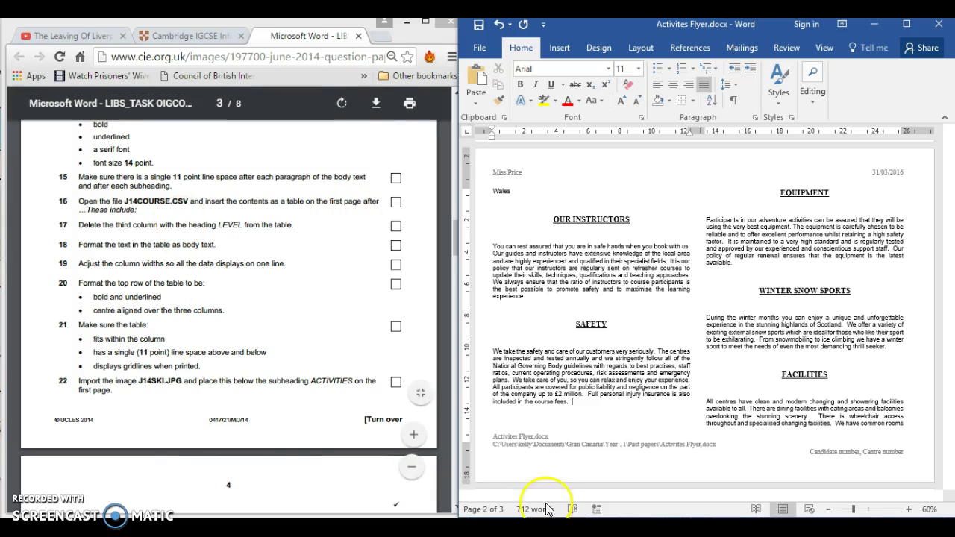
Open J14COURSE.csv from the Paper 1 files folder in File Explorer.
left_click(587, 531)
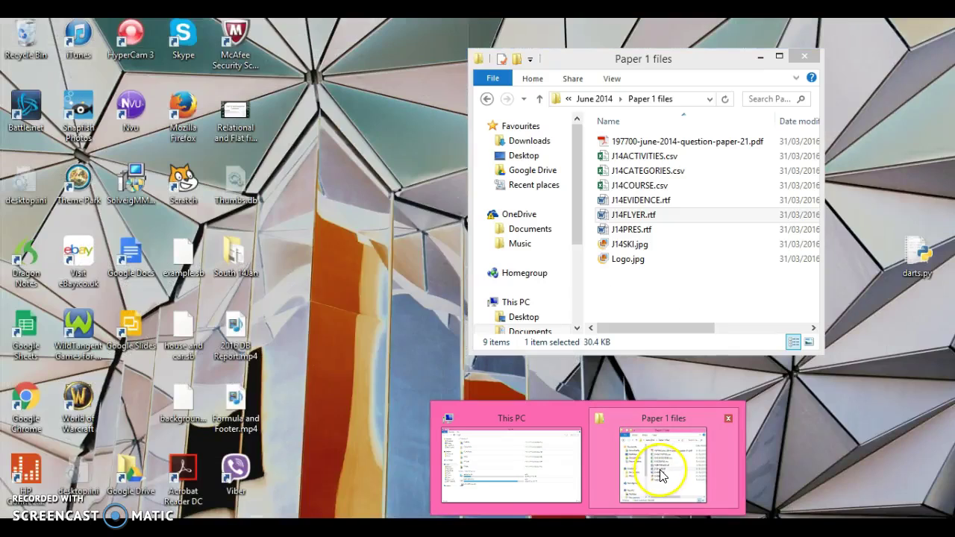
left_click(663, 473)
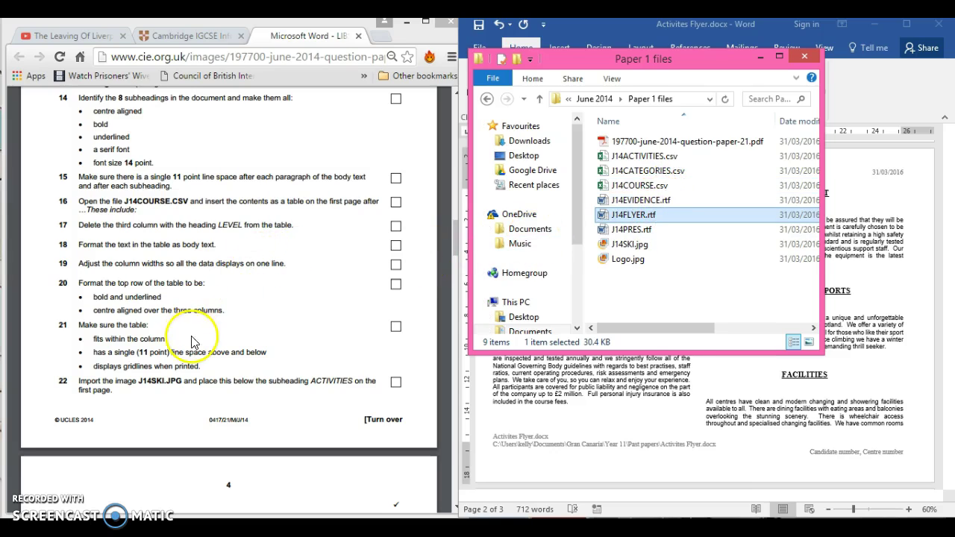
left_click(617, 191)
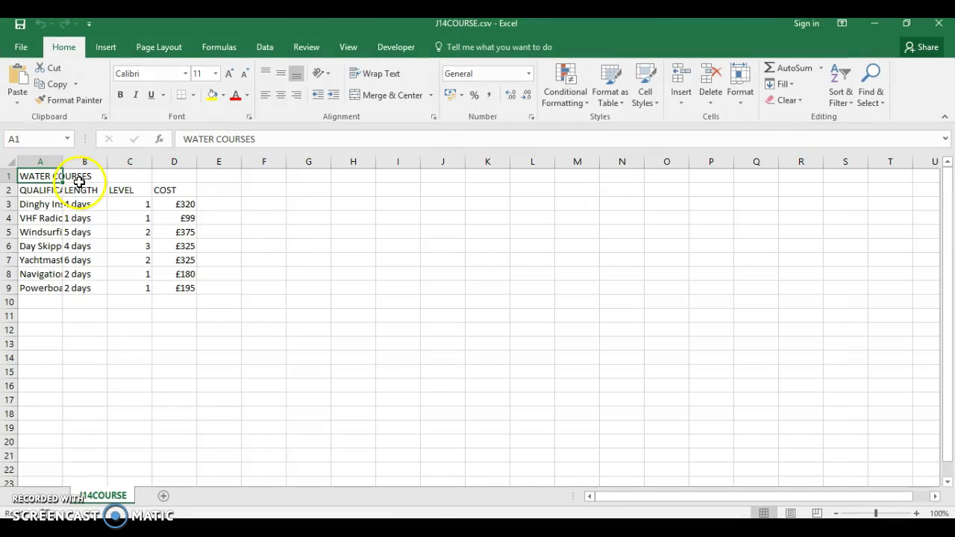
Copy cells A1:D9 of the WATER COURSES data and return to the Word flyer.
left_click_drag(60, 176, 177, 294)
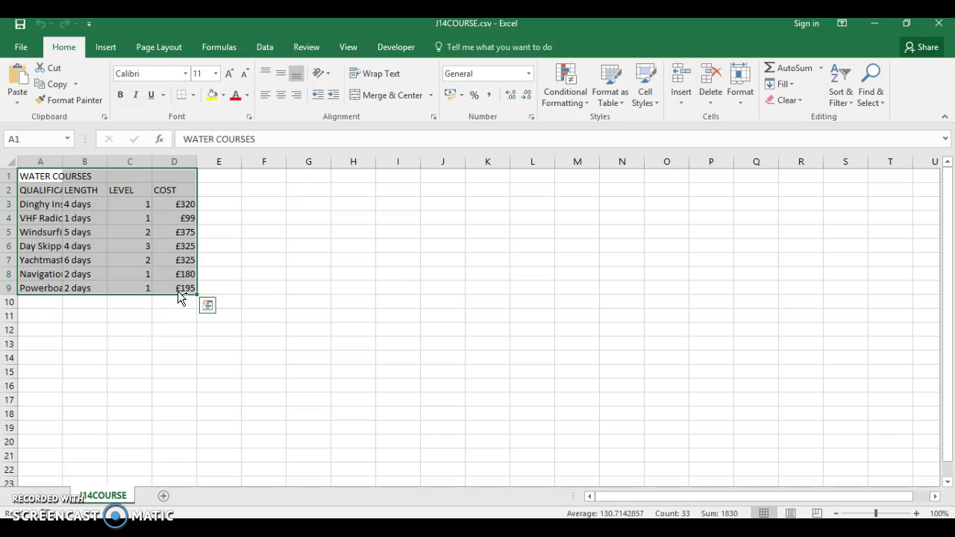
key("ctrl+c")
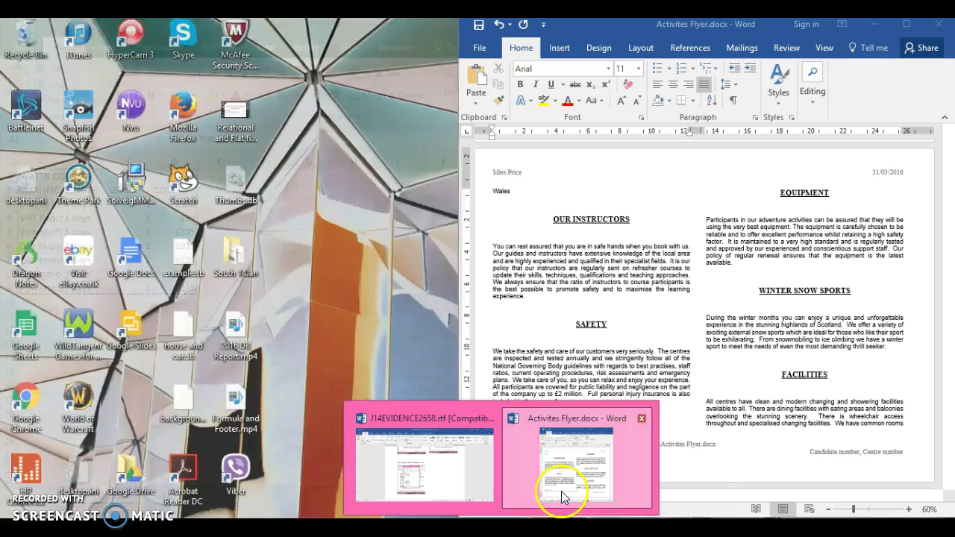
left_click(561, 498)
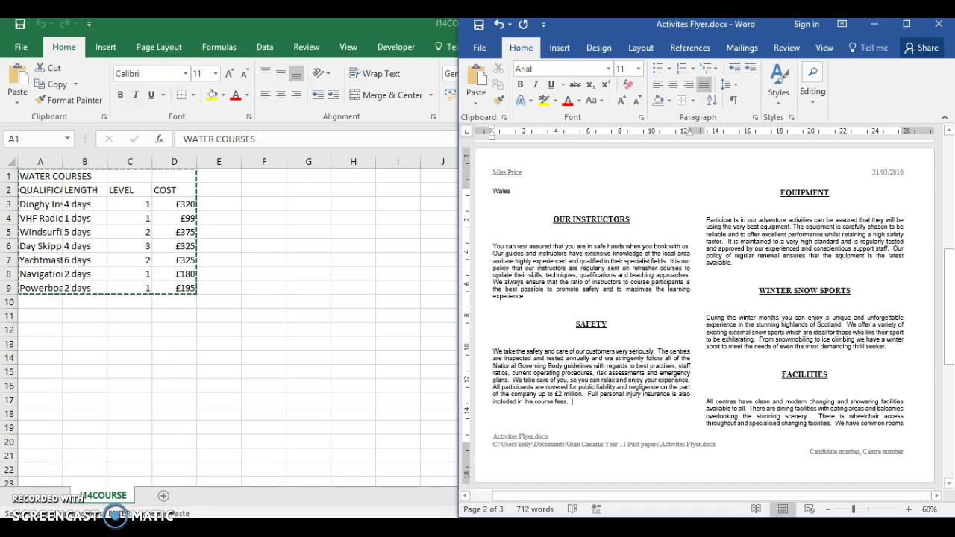
Find 'These include:' in the flyer and insert an empty line after it.
left_click(544, 458)
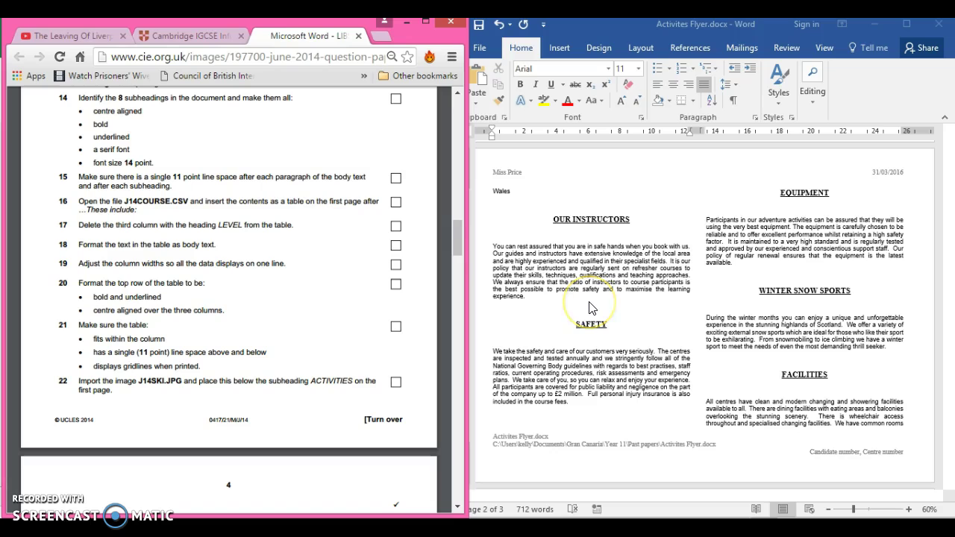
key("ctrl+f")
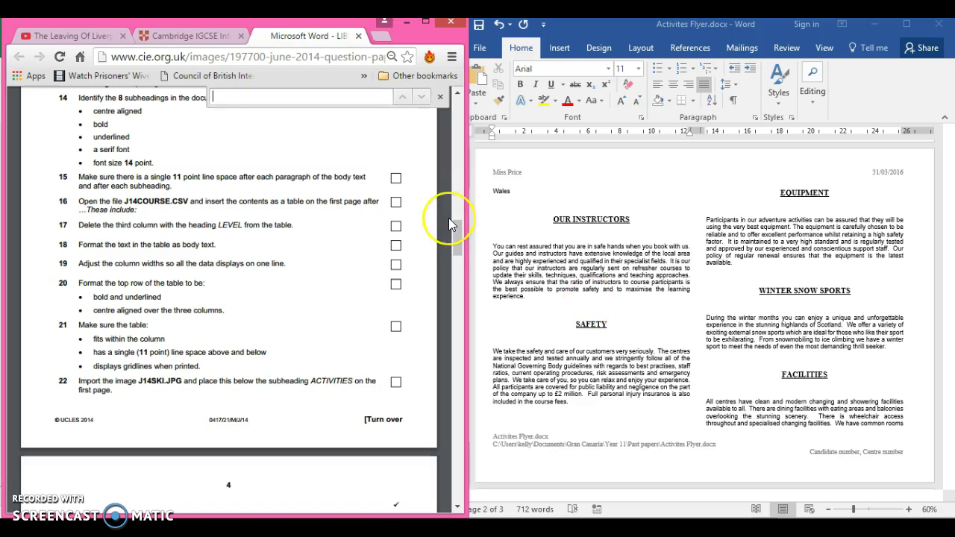
type("these")
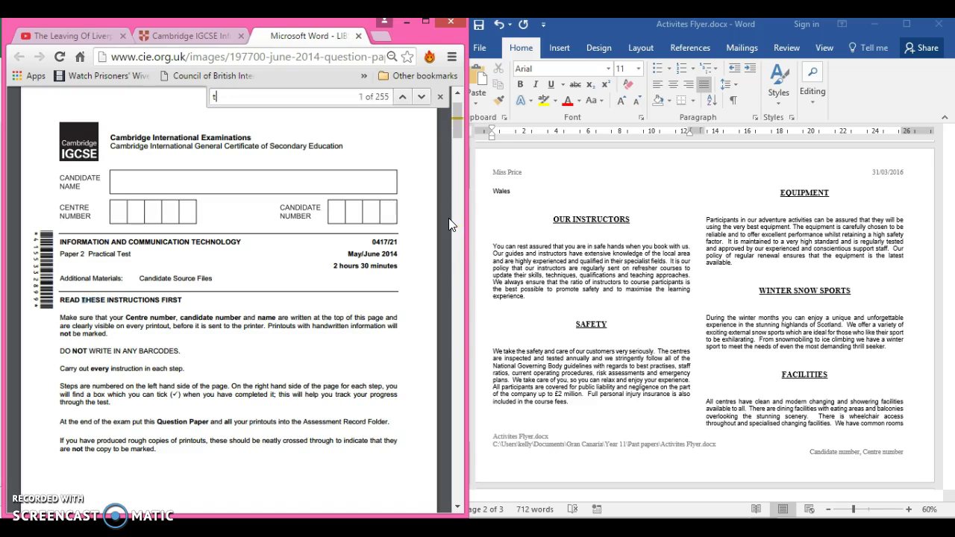
left_click(530, 230)
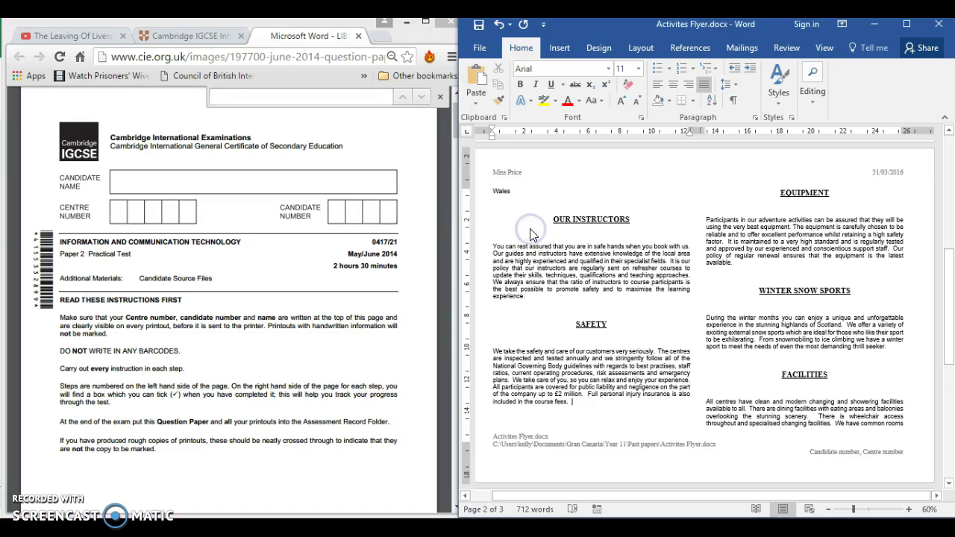
key("ctrl+f")
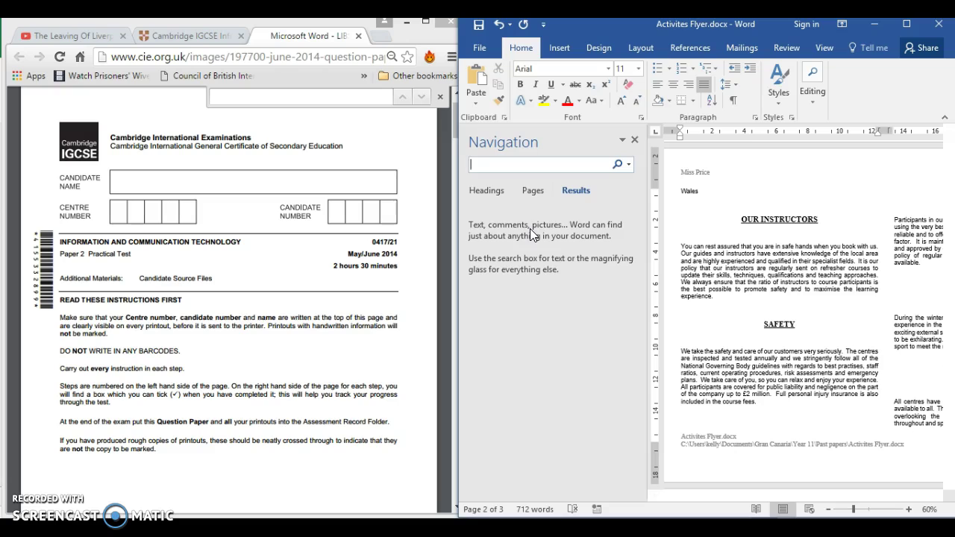
type("these")
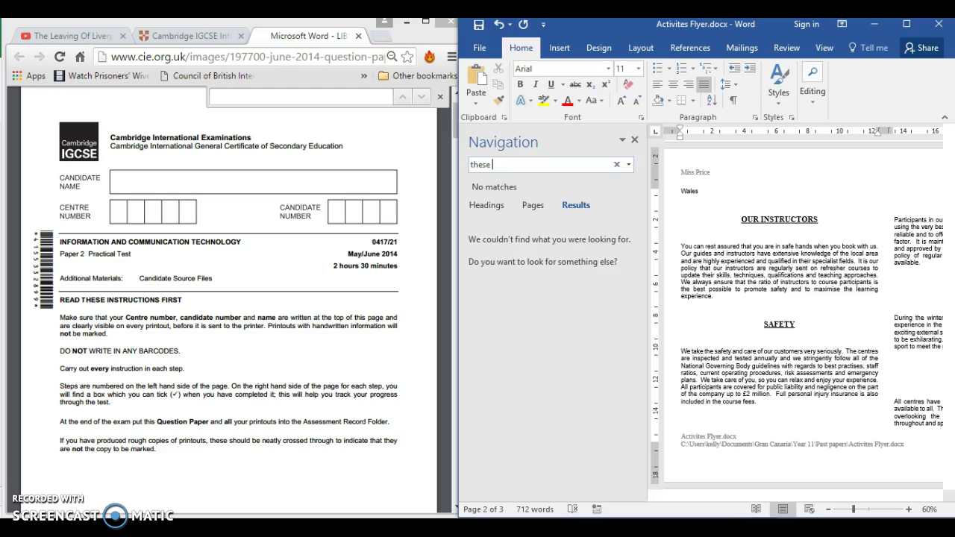
type(" include")
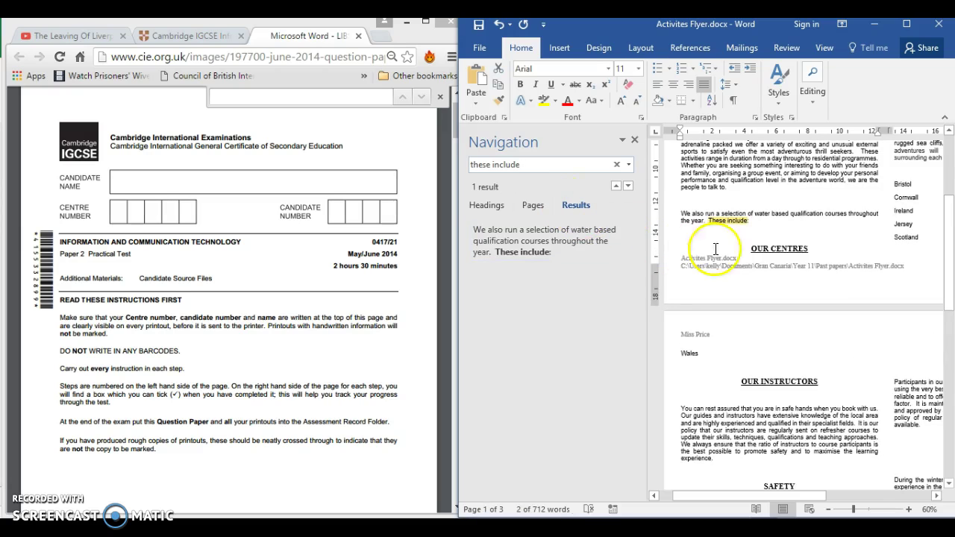
left_click(766, 222)
key("Return")
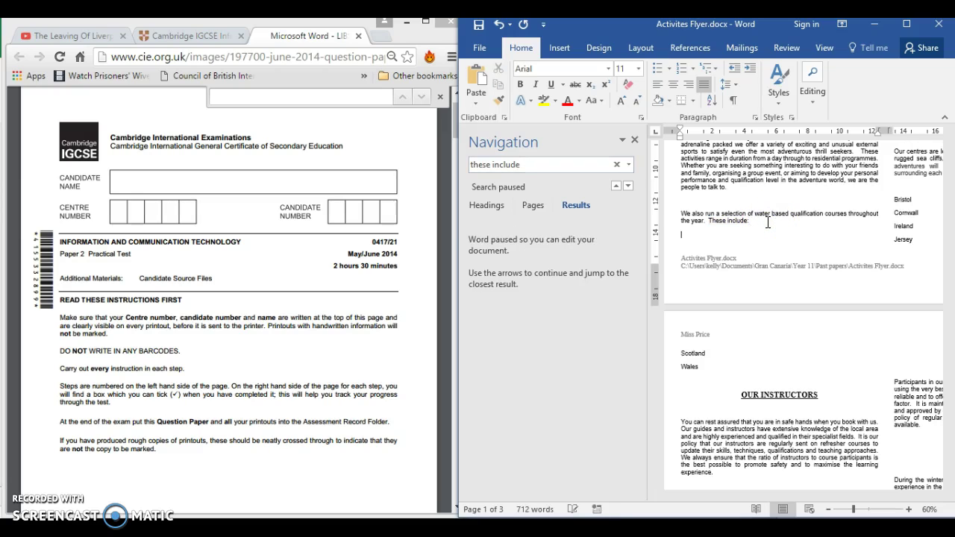
Paste the copied course data as a table after 'These include:' and close the search pane.
key("ctrl+v")
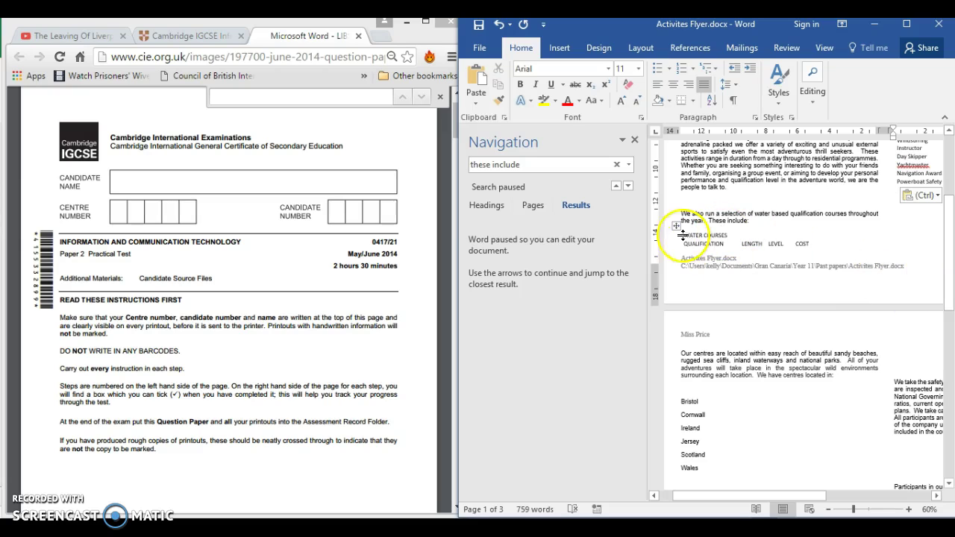
left_click(634, 140)
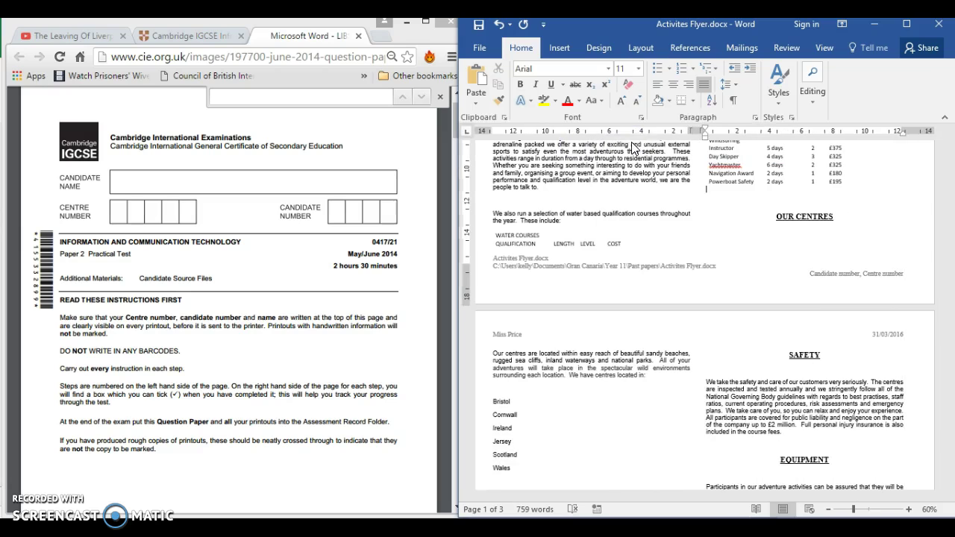
left_click(487, 238)
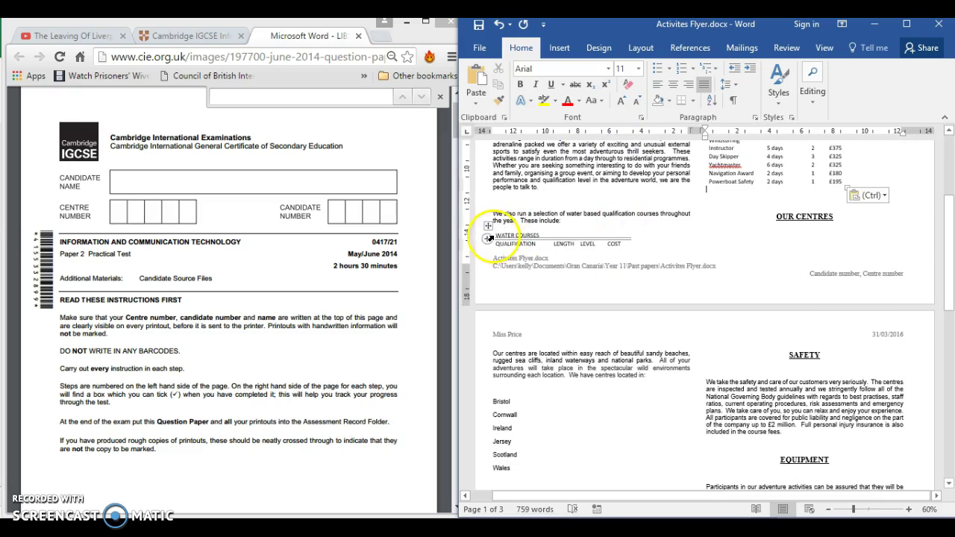
left_click(563, 221)
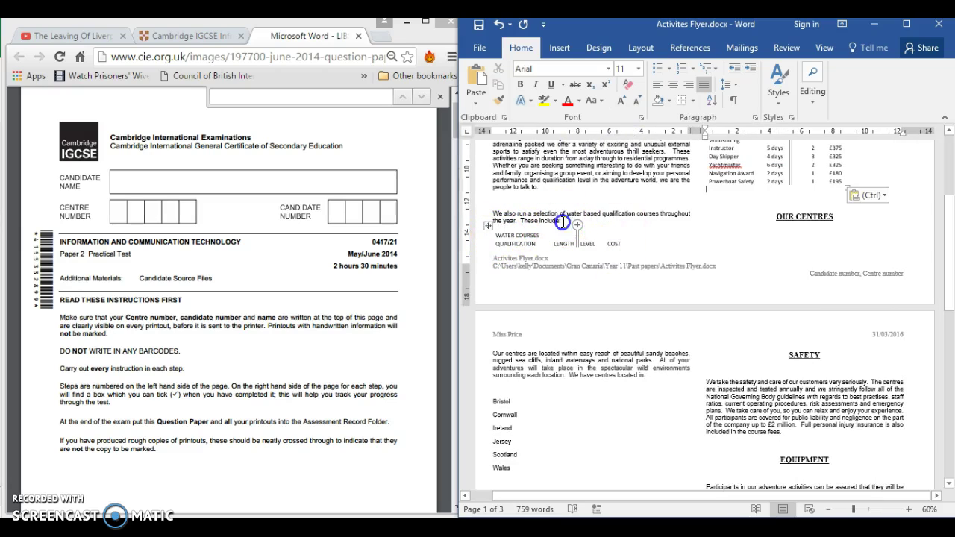
key("Return")
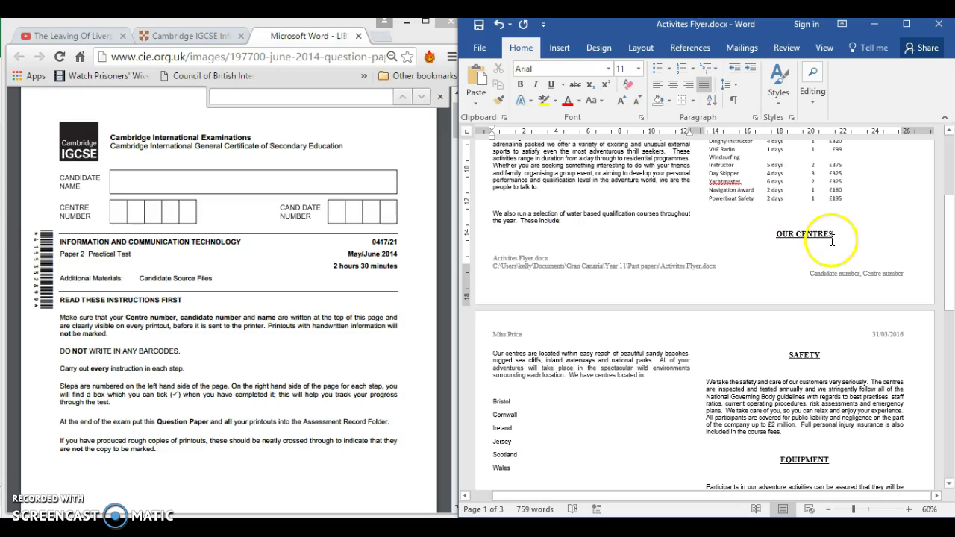
left_click_drag(950, 252, 950, 205)
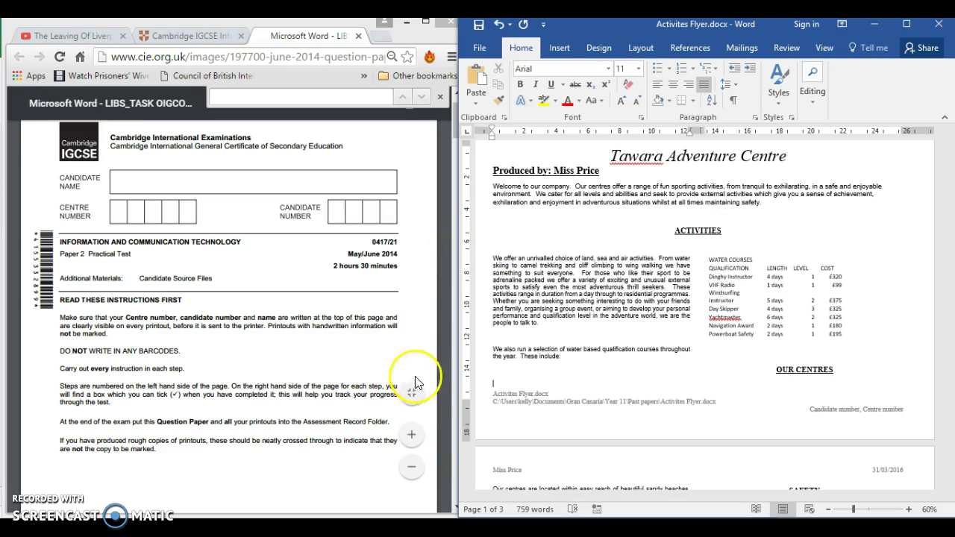
Scroll the exam paper to steps 13–22 and close its find bar.
left_click(413, 382)
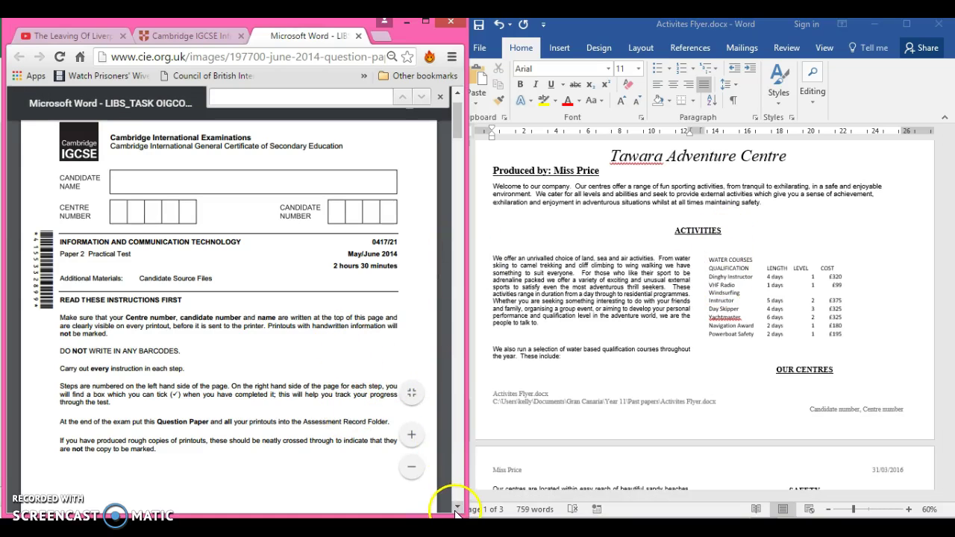
scroll(456, 507, "down", 10)
scroll(456, 513, "down", 20)
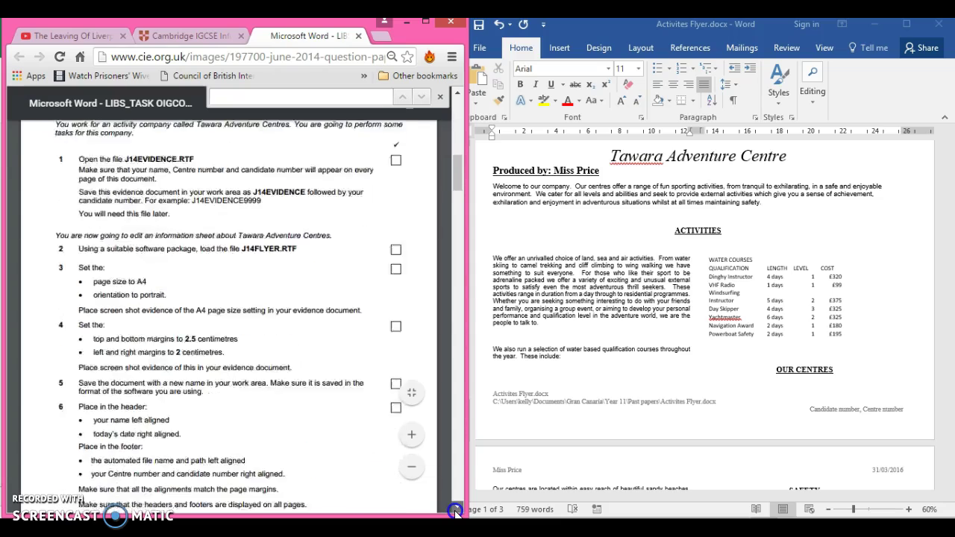
scroll(456, 513, "down", 10)
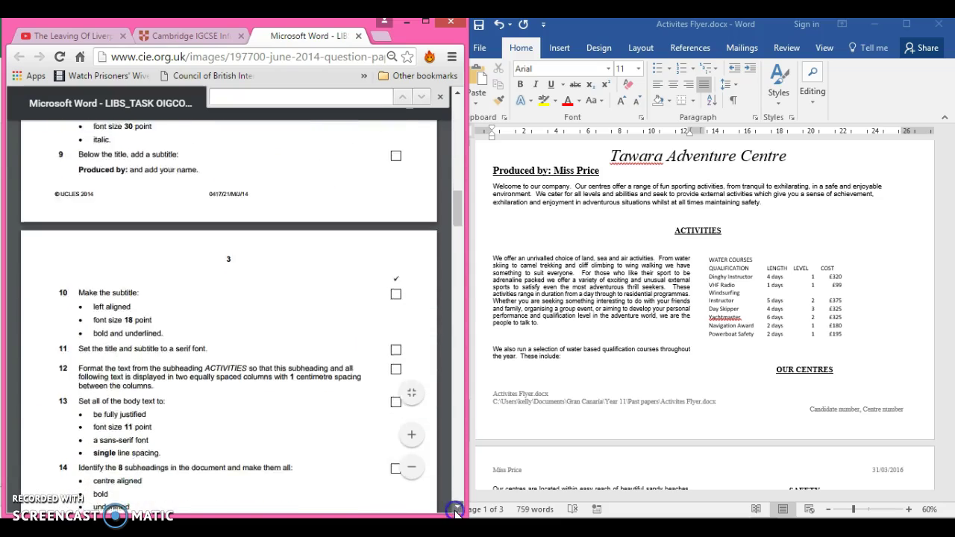
scroll(456, 513, "down", 4)
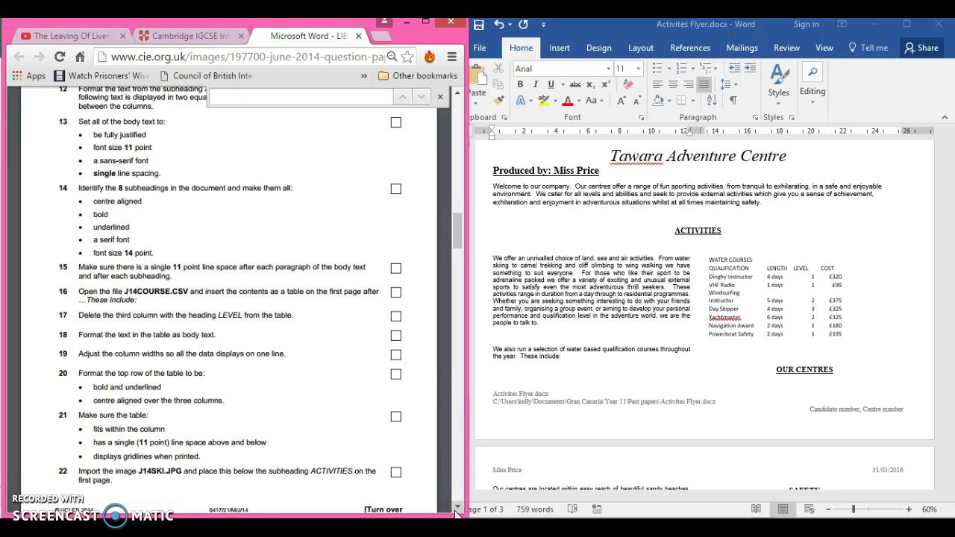
left_click(440, 98)
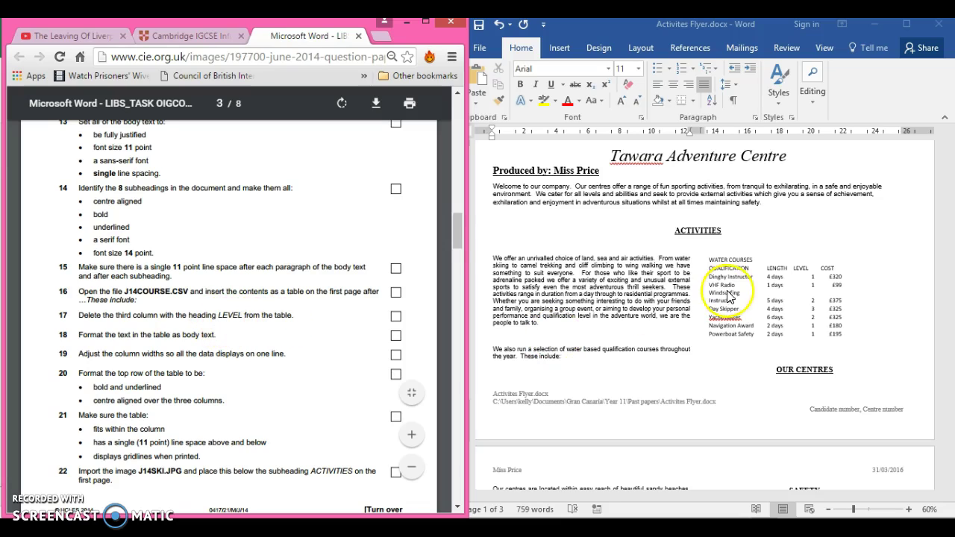
Delete the entire LEVEL column, leaving QUALIFICATION, LENGTH and COST.
left_click(796, 275)
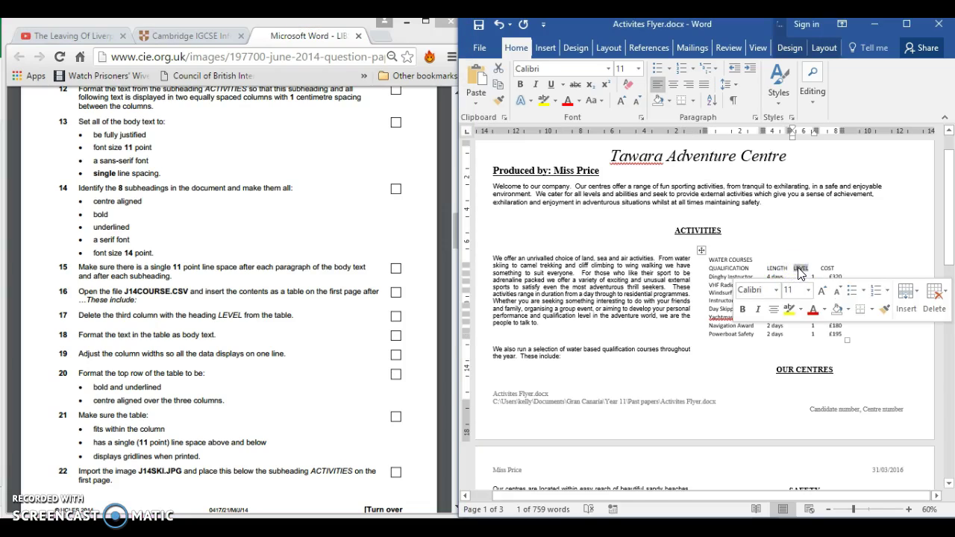
left_click_drag(799, 270, 801, 321)
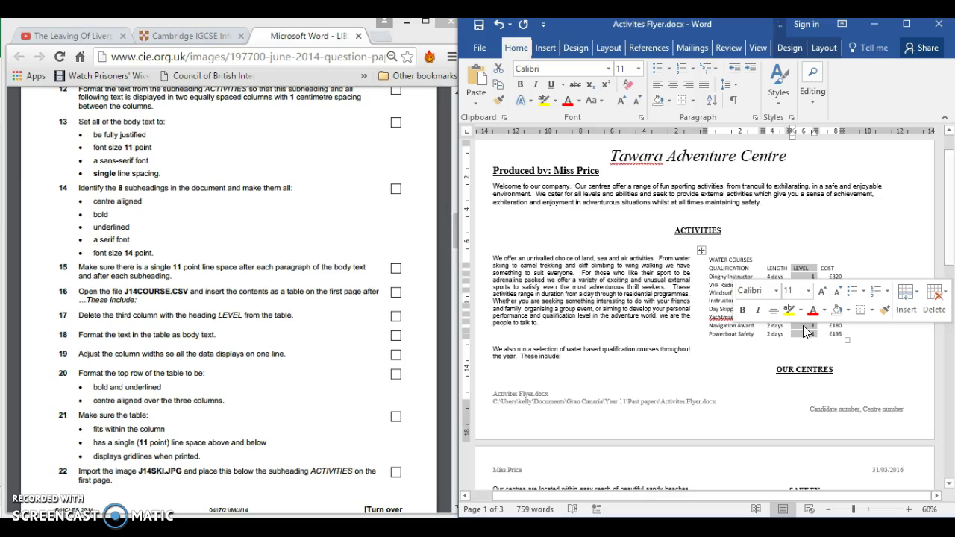
right_click(804, 326)
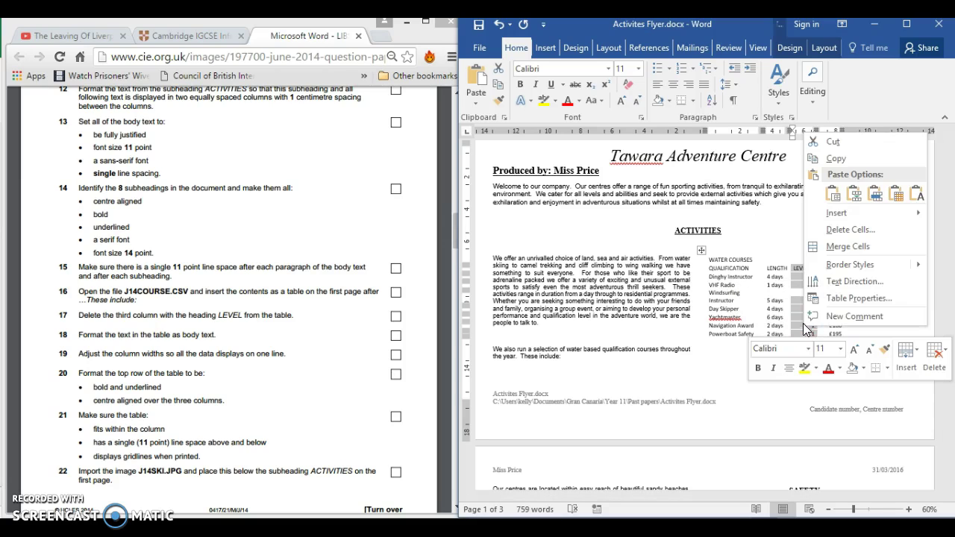
left_click(826, 236)
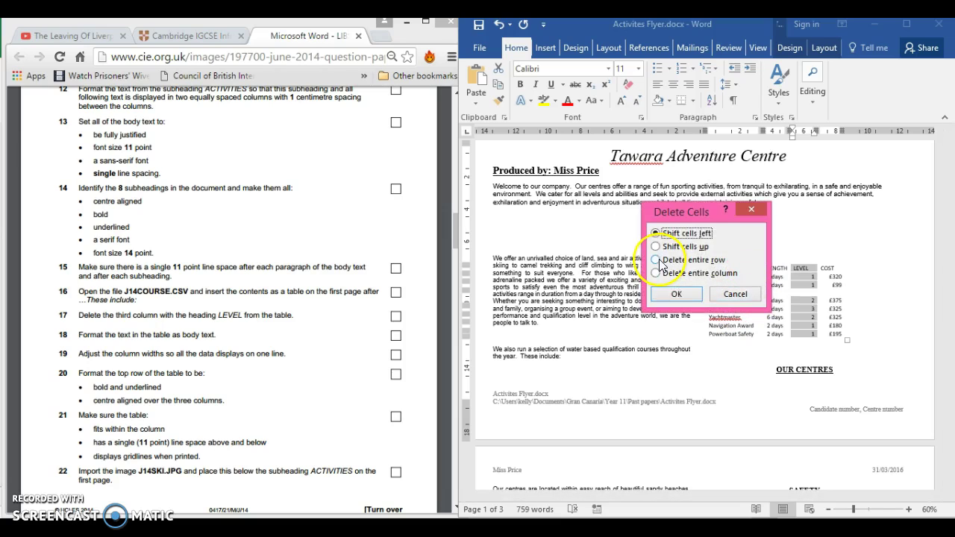
left_click(658, 274)
left_click(675, 295)
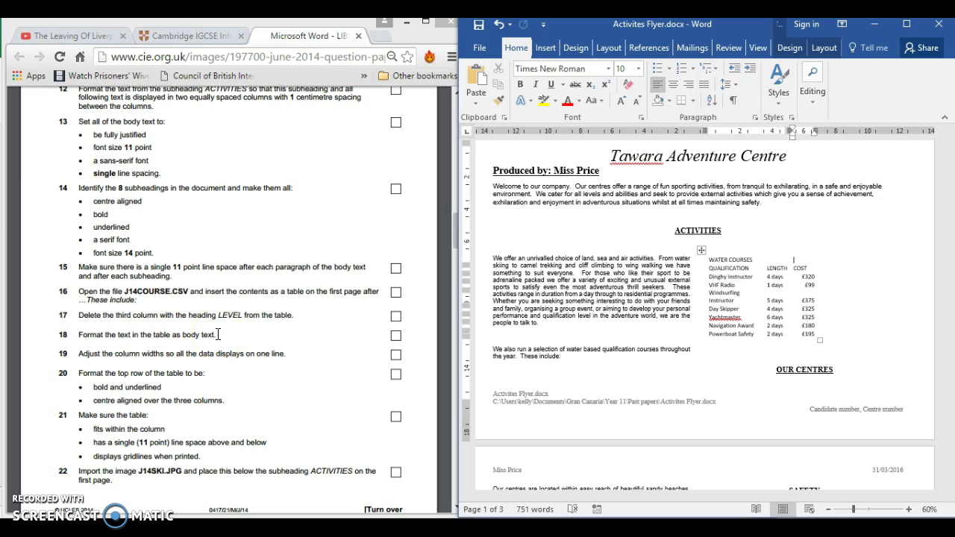
Format the table text in Arial and widen the QUALIFICATION column so entries fit one line.
left_click(586, 256)
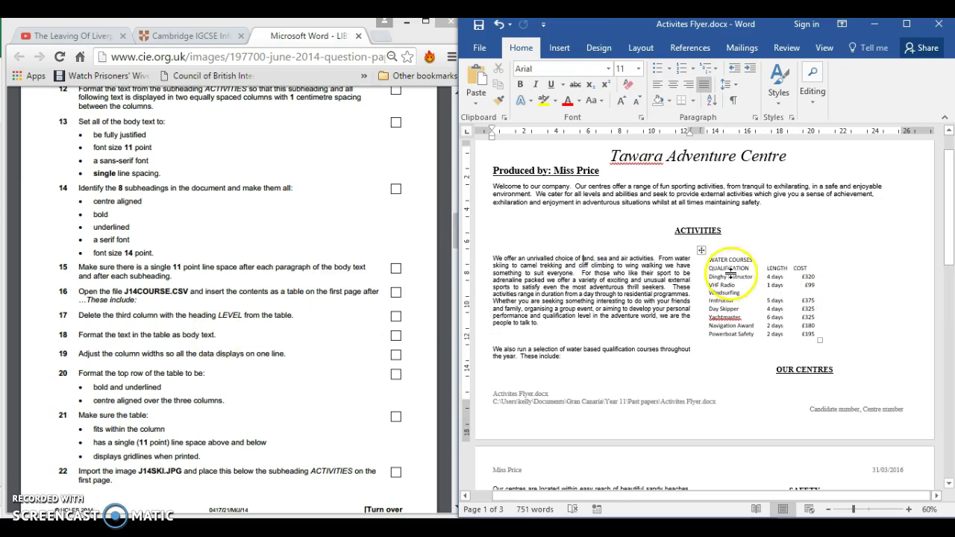
left_click_drag(710, 259, 797, 335)
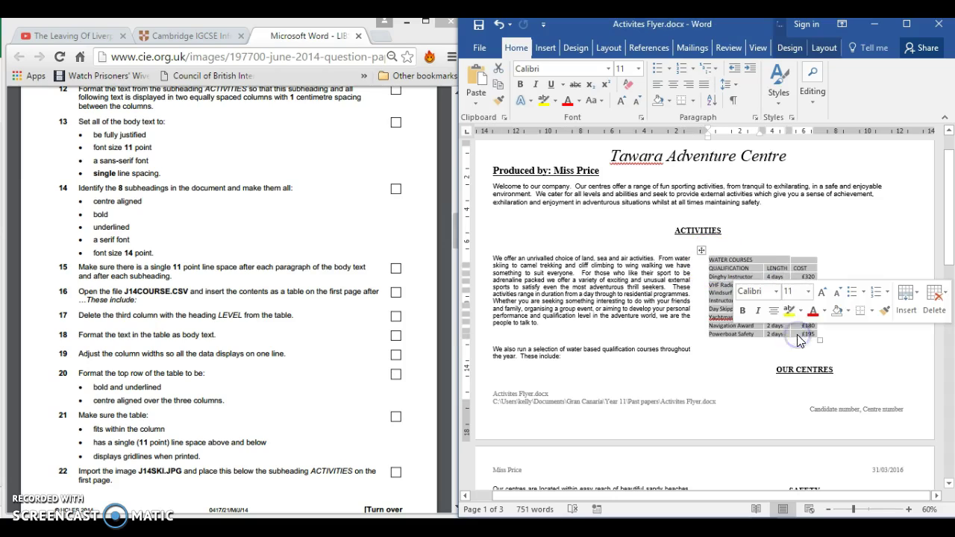
left_click(776, 292)
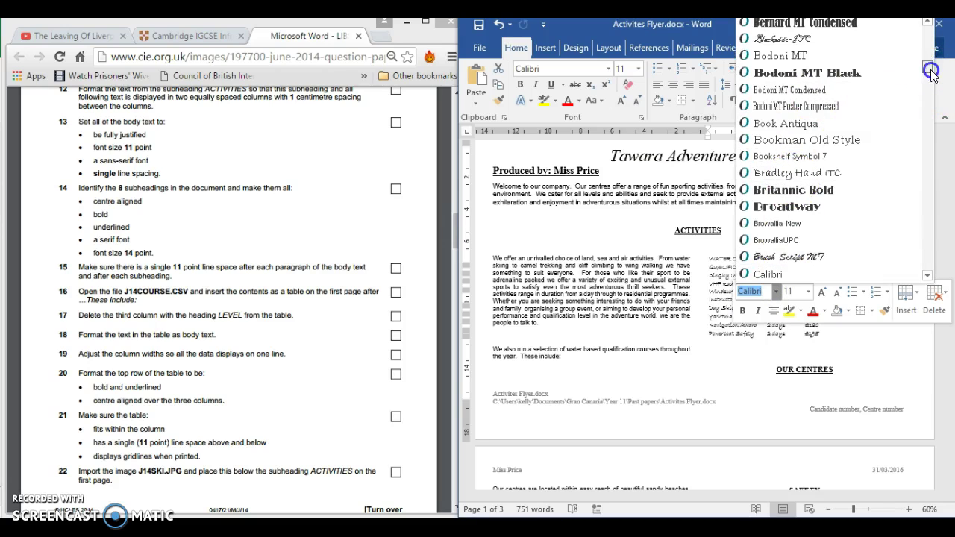
left_click_drag(929, 72, 930, 35)
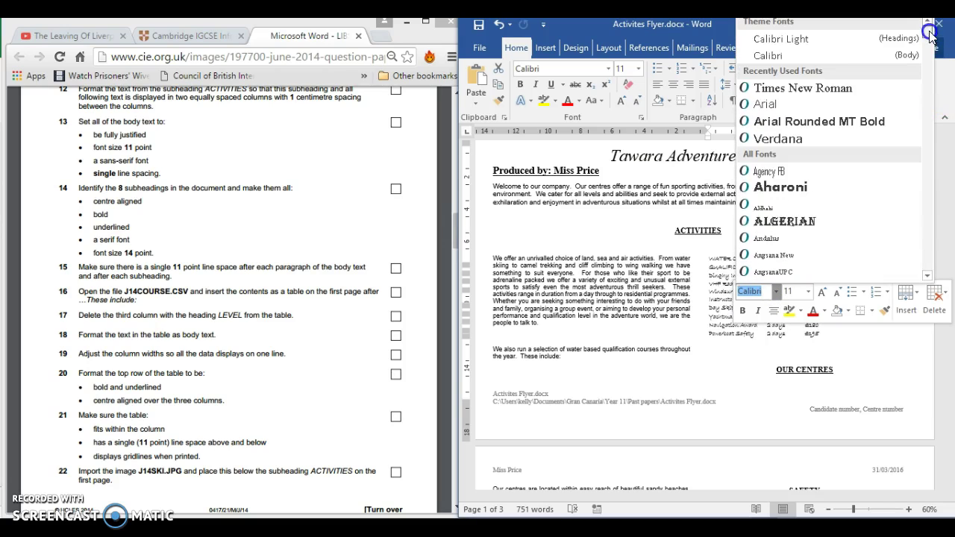
left_click(825, 105)
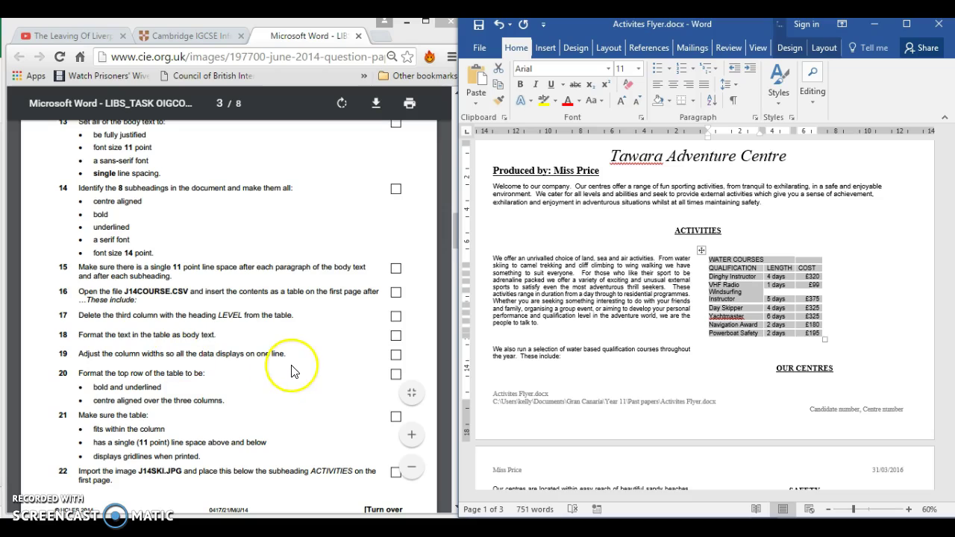
left_click(762, 264)
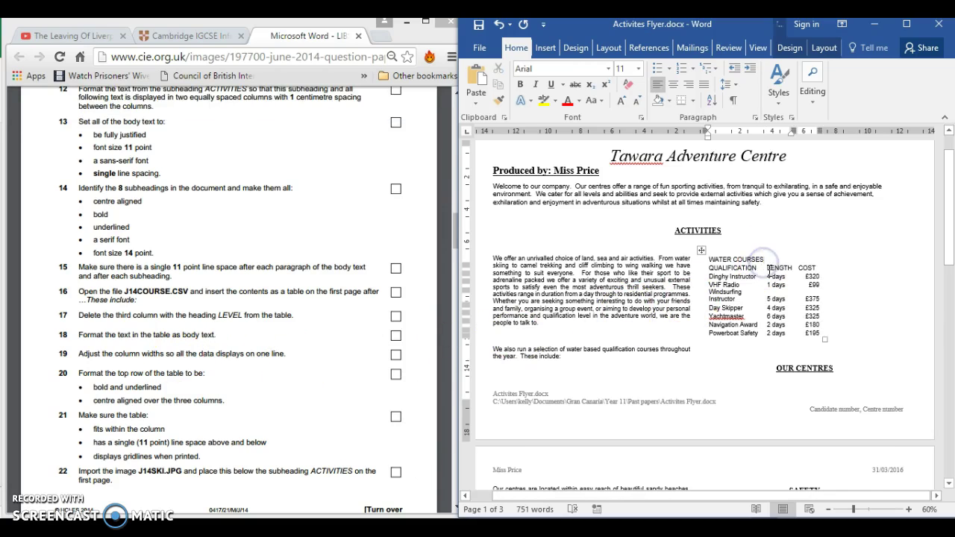
left_click_drag(765, 269, 834, 268)
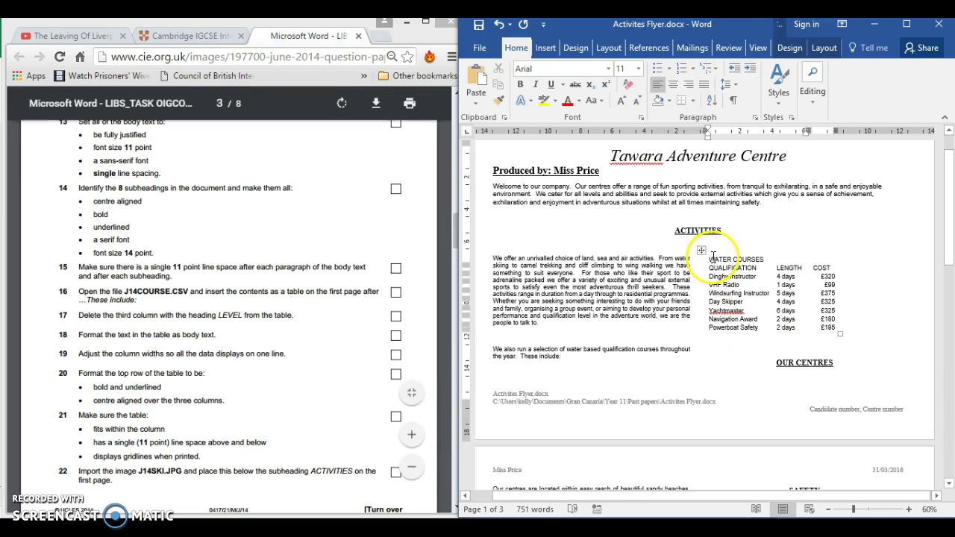
Merge the top header row of the table into a single cell.
left_click_drag(707, 259, 820, 258)
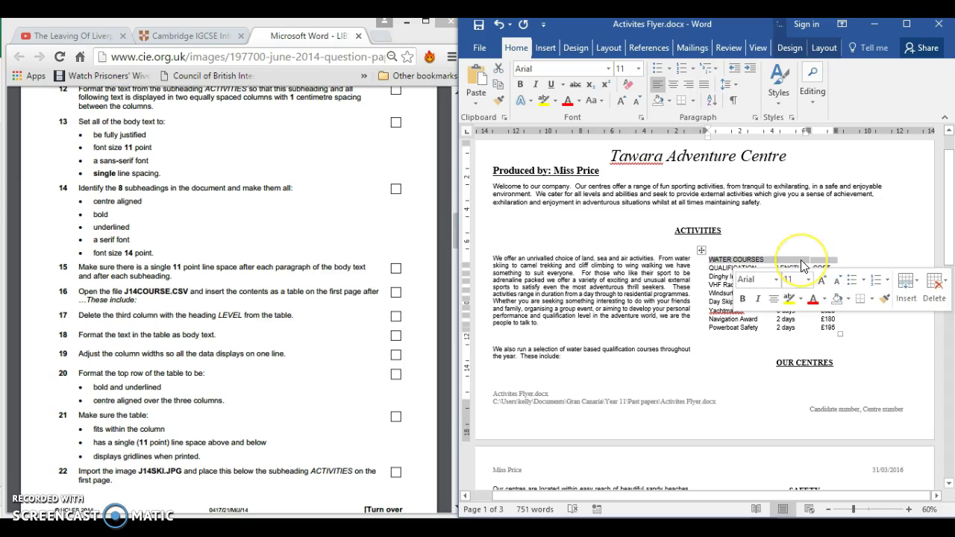
right_click(800, 259)
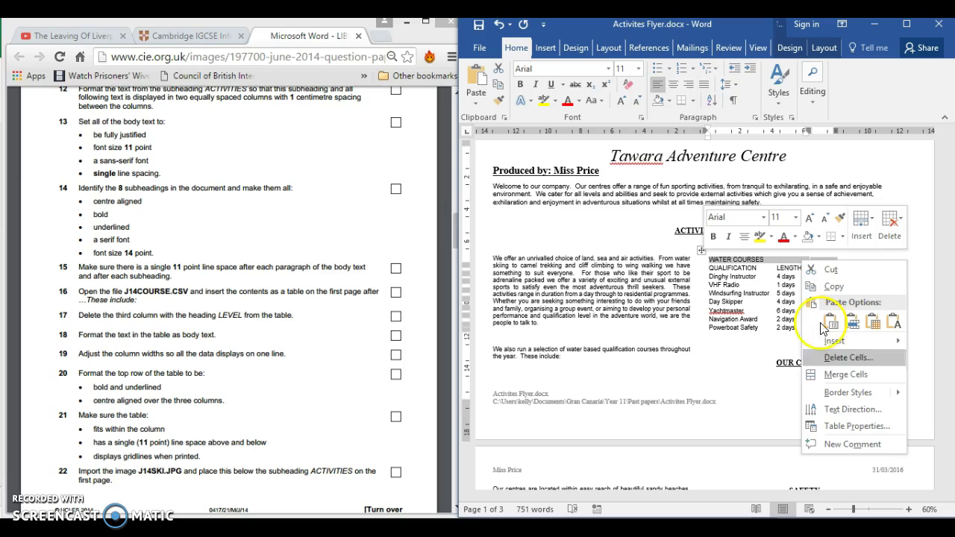
left_click(837, 380)
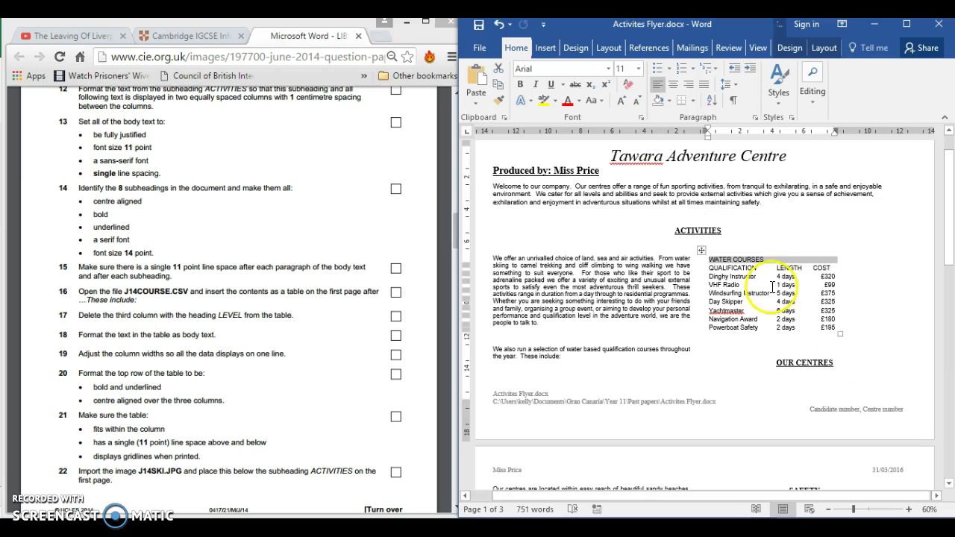
Center the WATER COURSES header and make it bold and underlined.
left_click(671, 87)
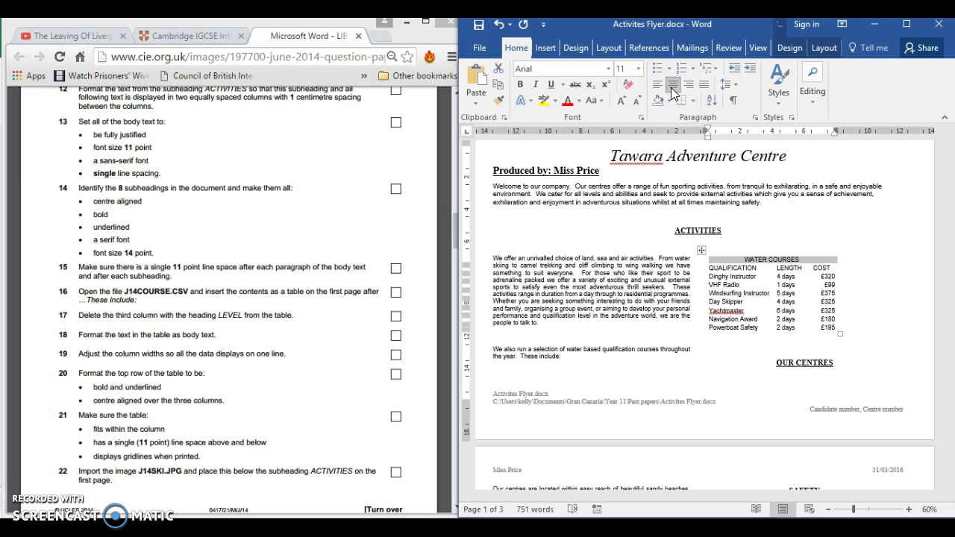
left_click(521, 85)
key("ctrl+i")
left_click(520, 85)
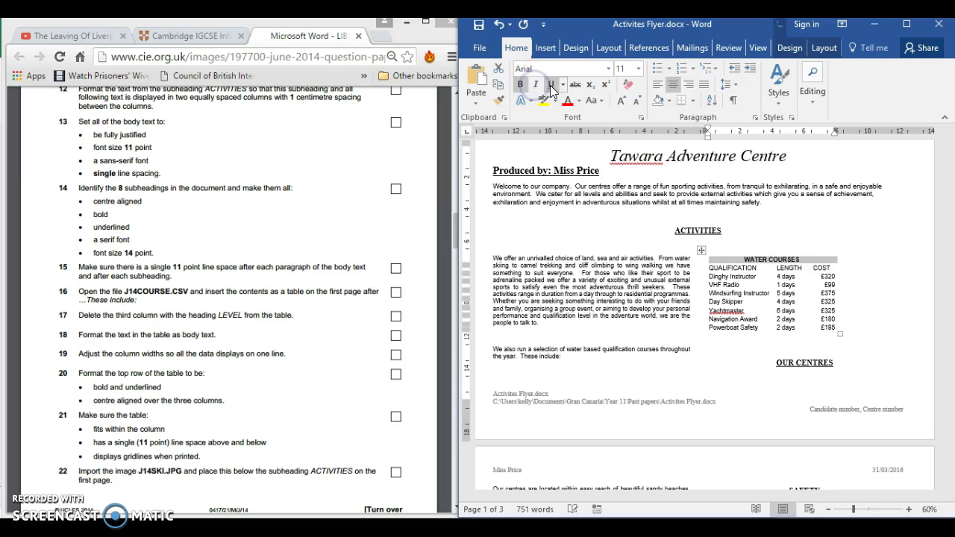
left_click(551, 85)
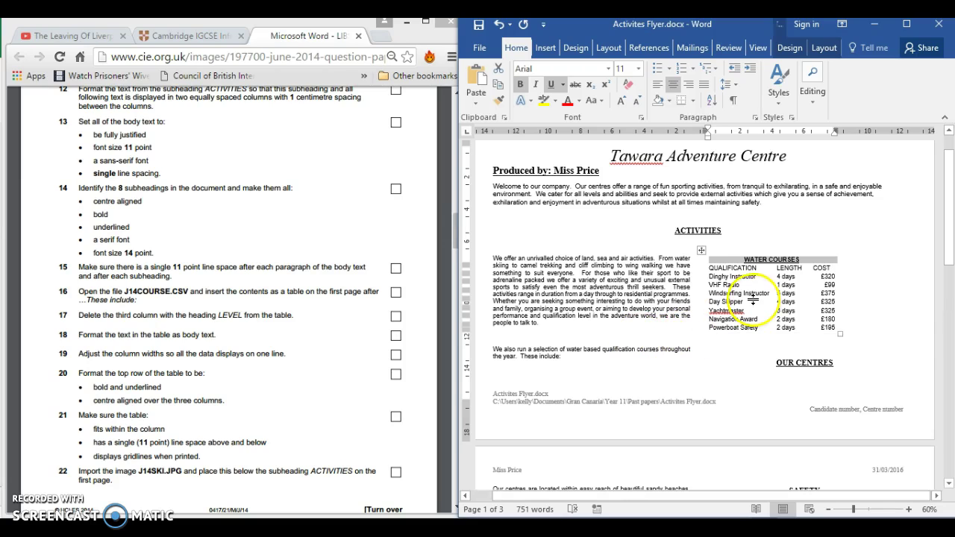
Apply All Borders to every cell of the WATER COURSES table.
left_click(701, 250)
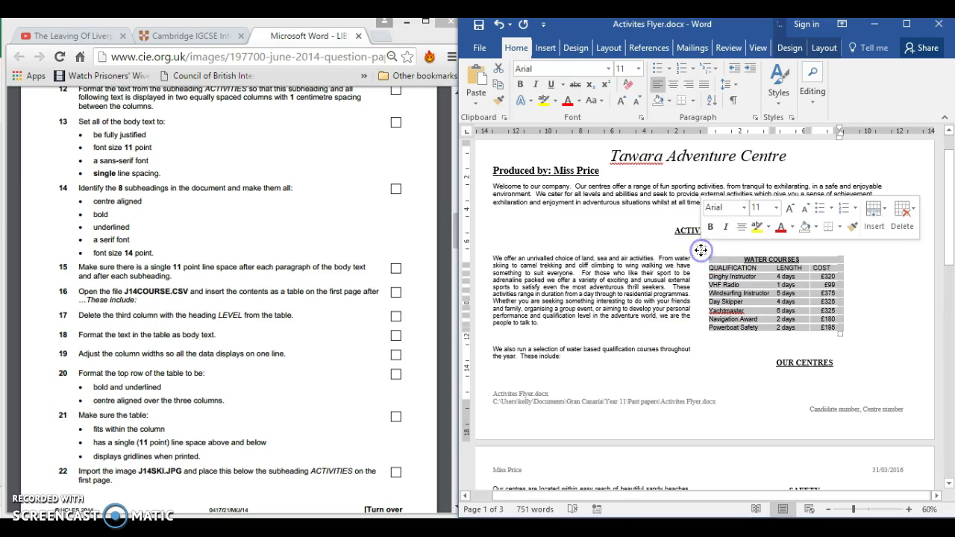
left_click(691, 103)
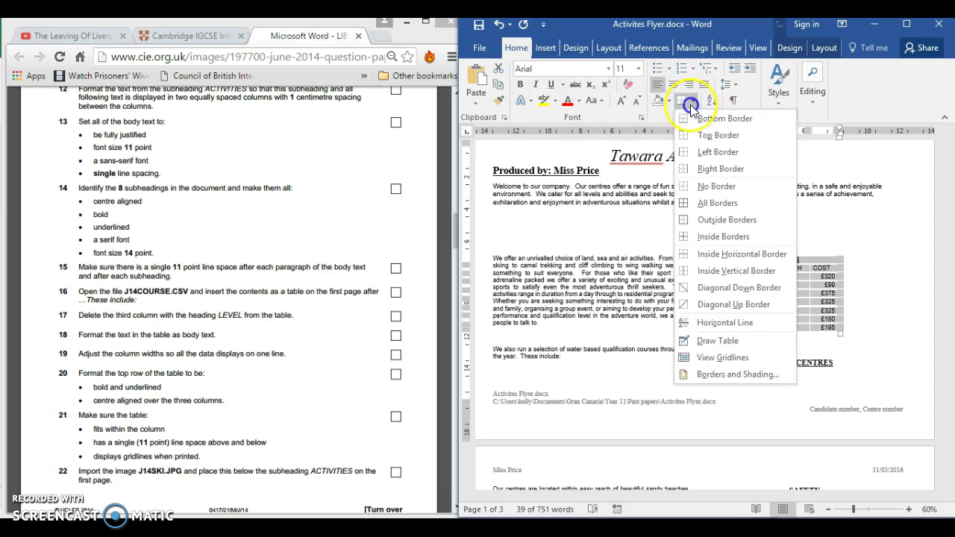
left_click(700, 204)
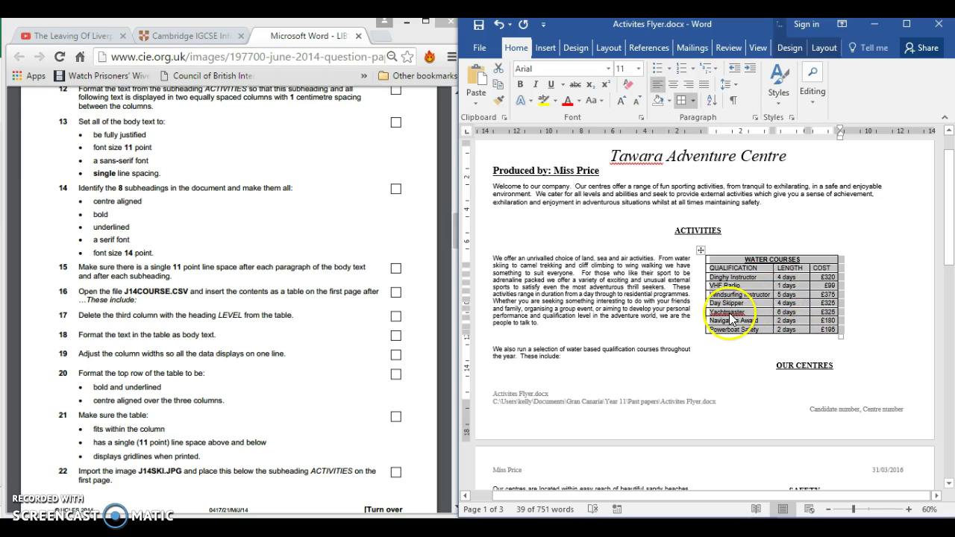
left_click(276, 398)
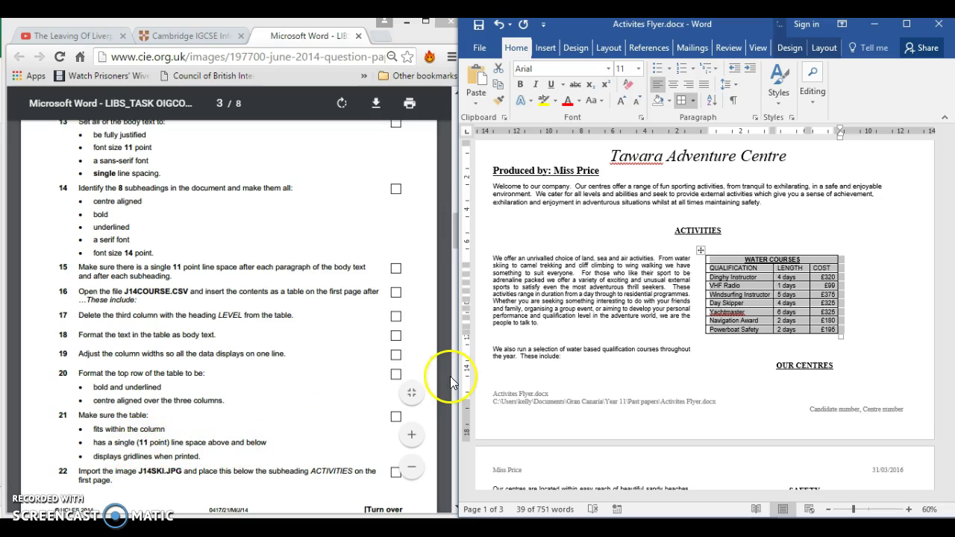
Set the table's paragraph spacing to 11 pt before and 11 pt after.
left_click(754, 117)
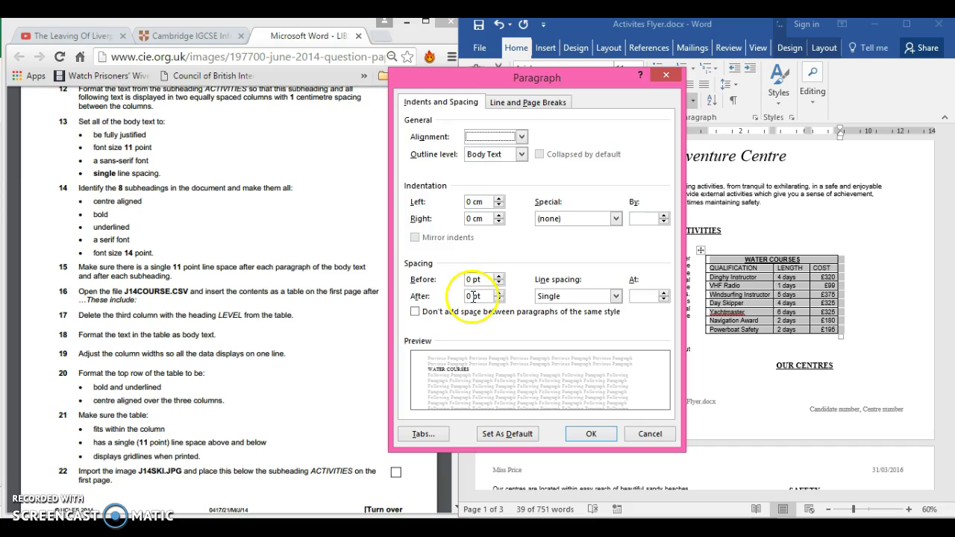
double_click(470, 296)
key("BackSpace")
type("11")
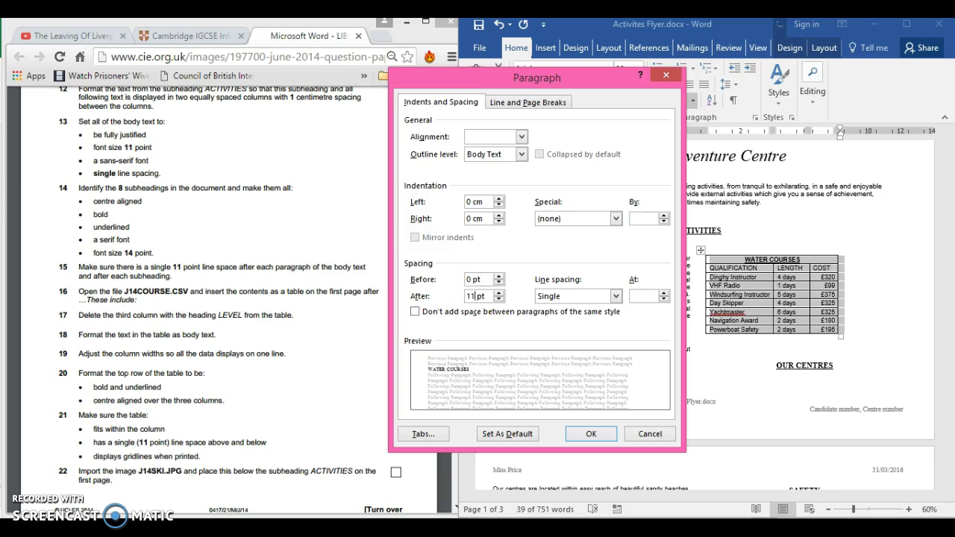
double_click(472, 280)
key("BackSpace")
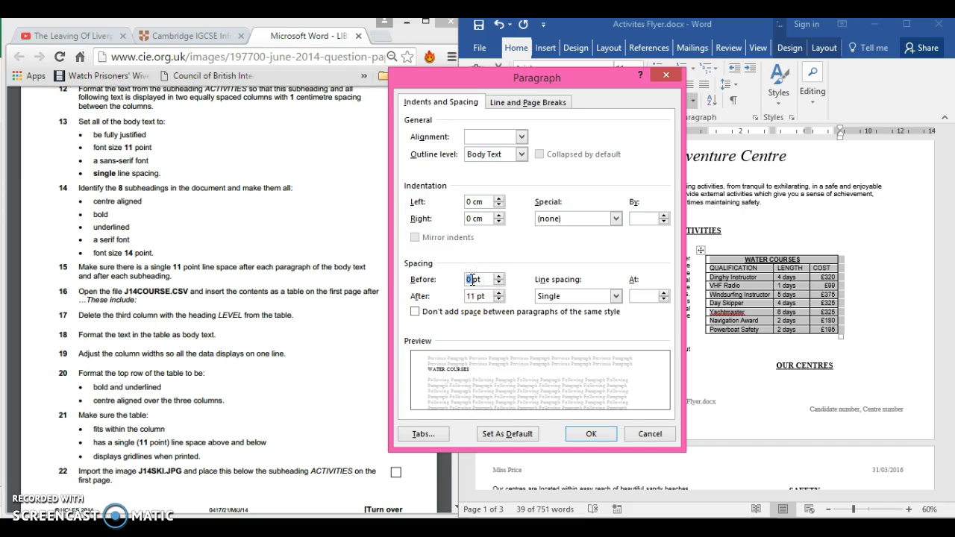
type("11")
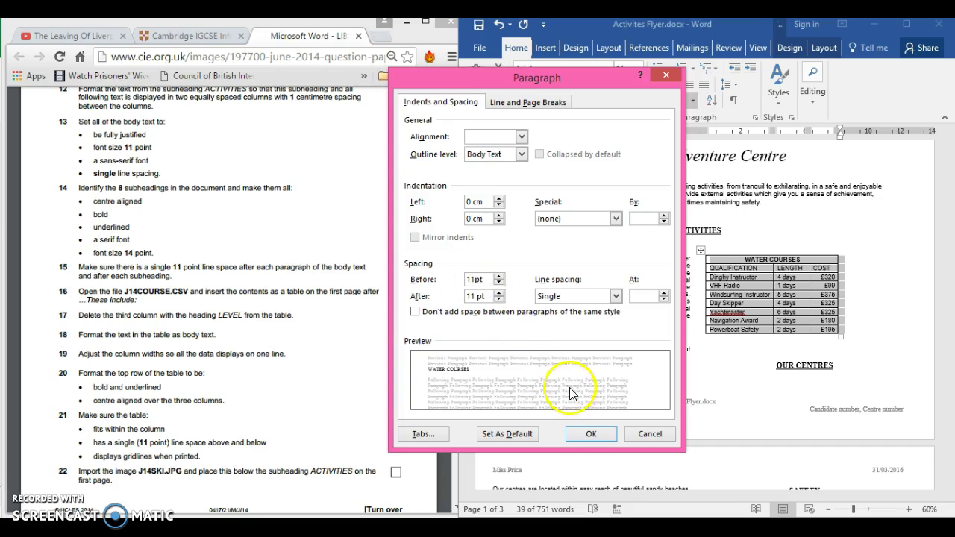
left_click(586, 434)
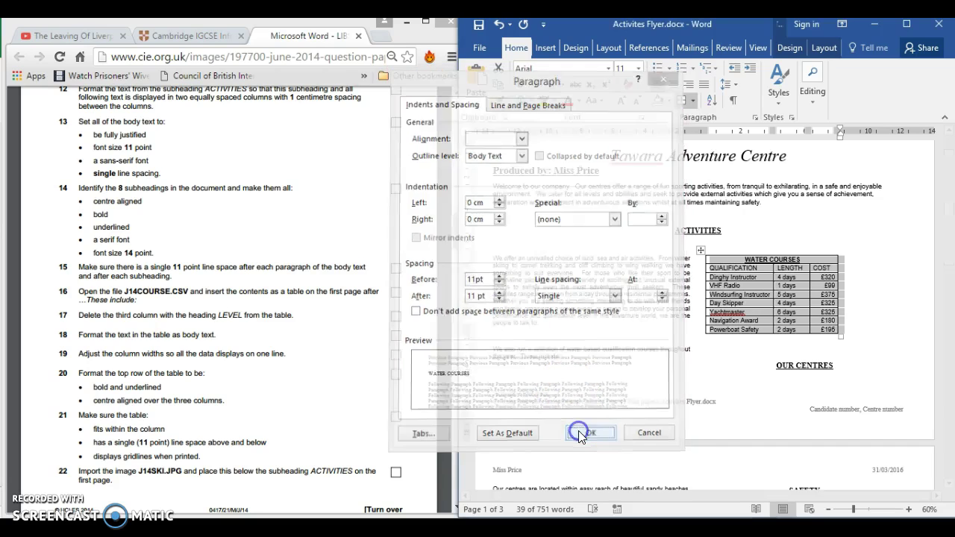